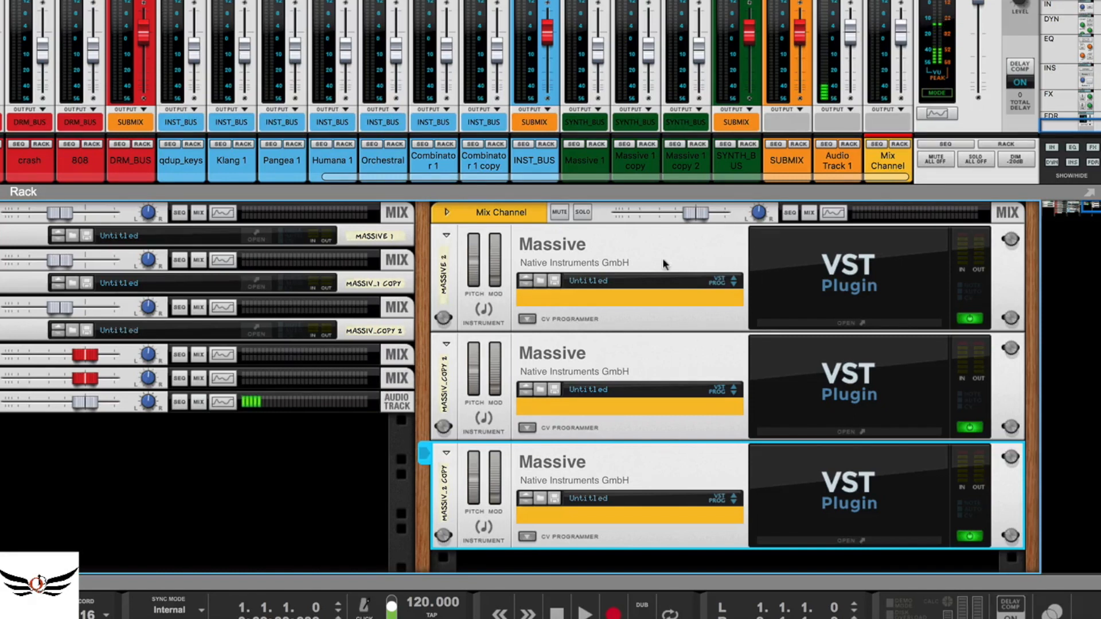
# Step: Combine the three Massive instruments below the Mix Channel into a single Combinator
pyautogui.click(505, 216)
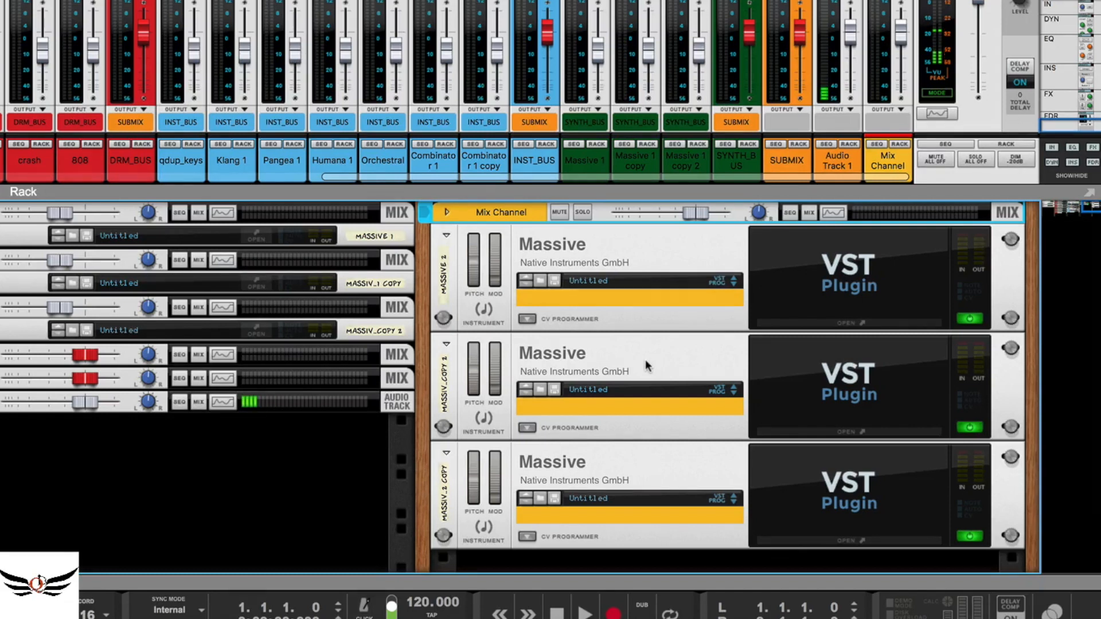
pyautogui.click(673, 259)
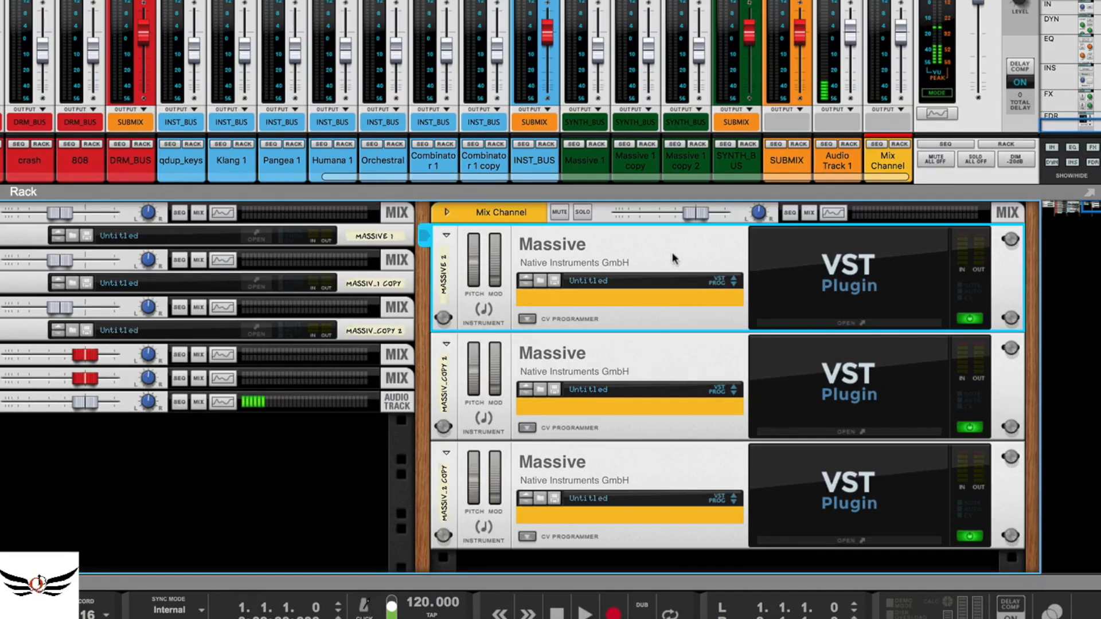
pyautogui.keyDown('shift'); pyautogui.click(654, 466); pyautogui.keyUp('shift')
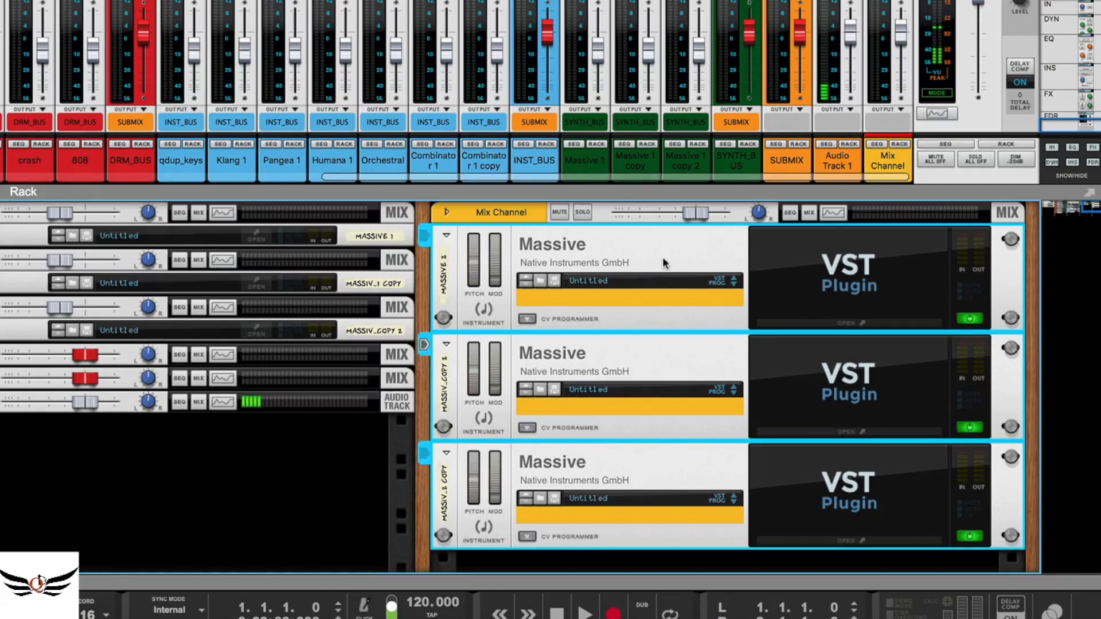
pyautogui.rightClick(683, 239)
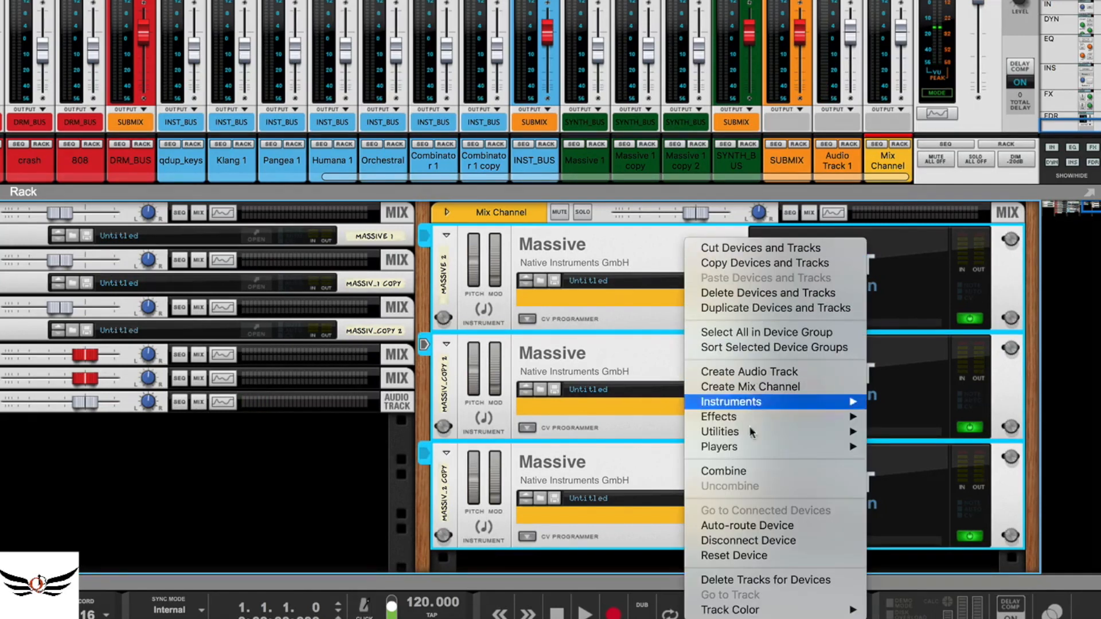
pyautogui.click(769, 470)
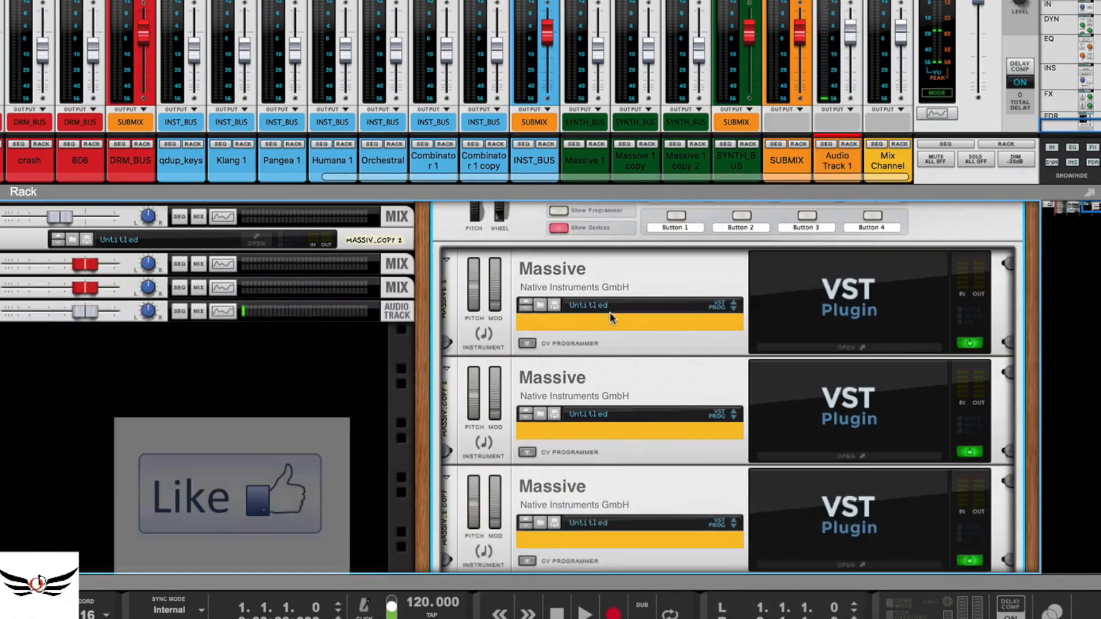
# Step: Flip the rack to its back, unfold the Mix Channel, and cable the Combinator's stereo Combi Output to the channel's input
pyautogui.press('Tab')
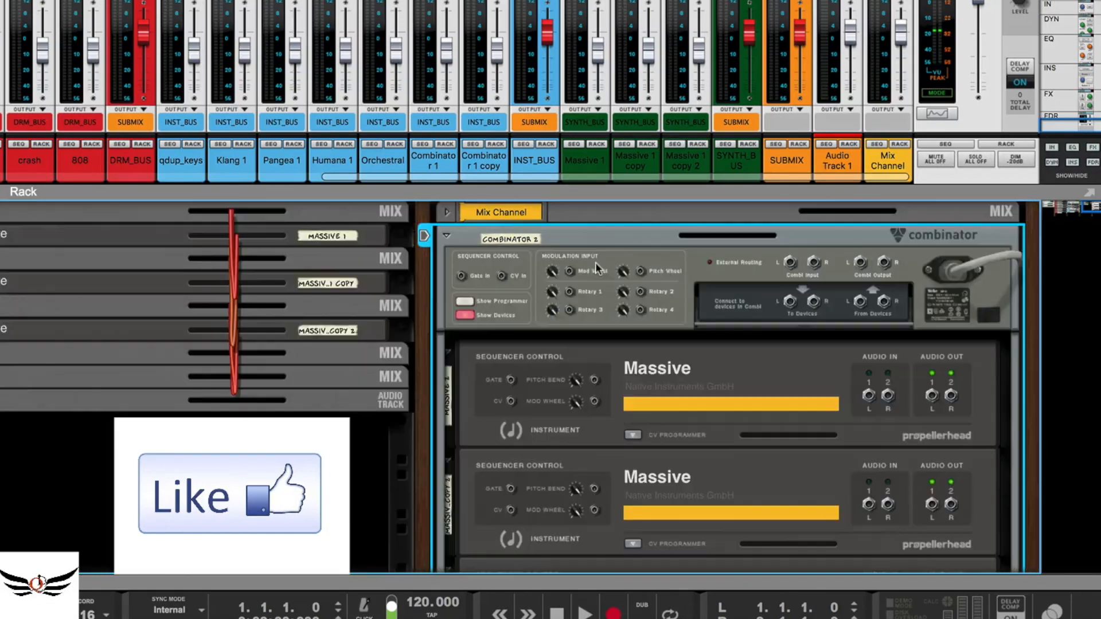
pyautogui.click(447, 212)
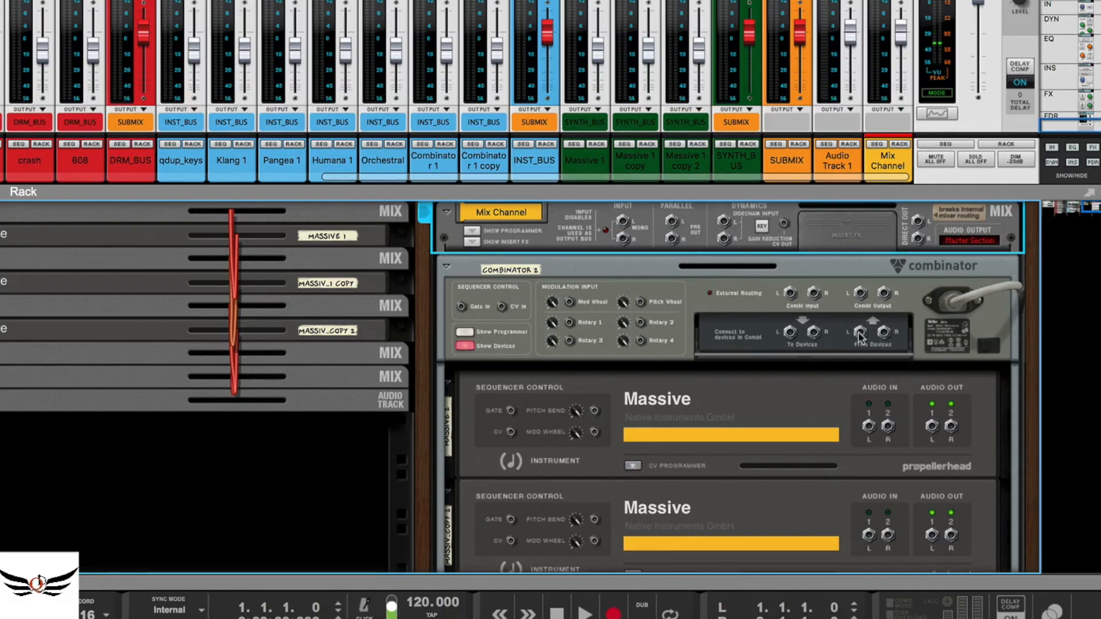
pyautogui.moveTo(859, 334); pyautogui.dragTo(623, 221)
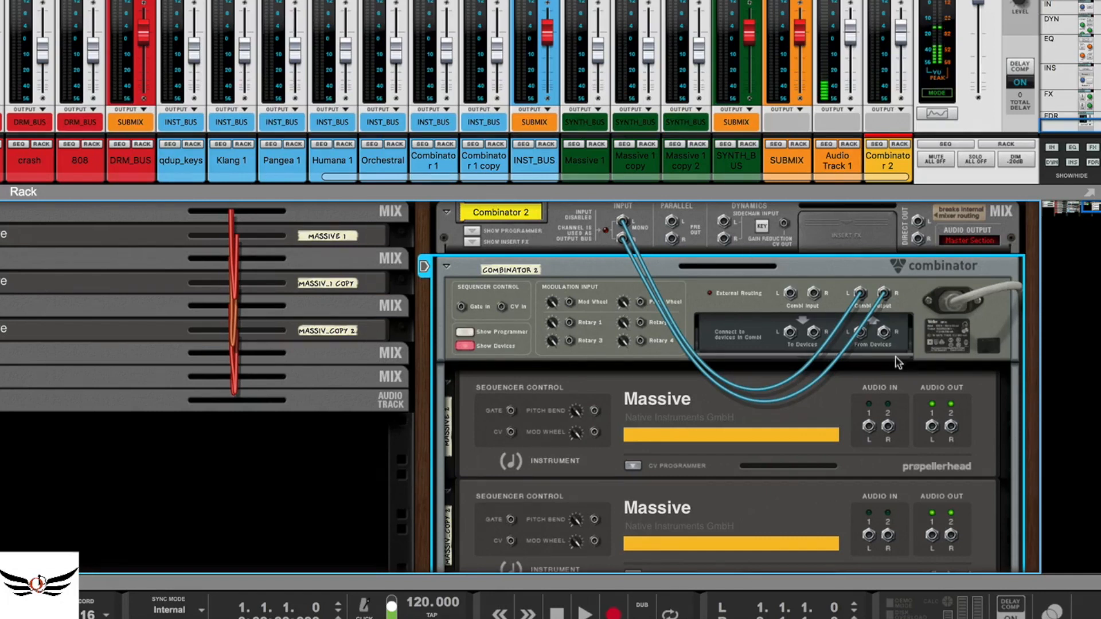
# Step: Examine the audio outputs of the three Massive devices and the Combinator's From Devices inputs on the back of the rack
pyautogui.scroll(-3, 998, 349)
pyautogui.scroll(-10, 998, 349)
pyautogui.scroll(8, 998, 349)
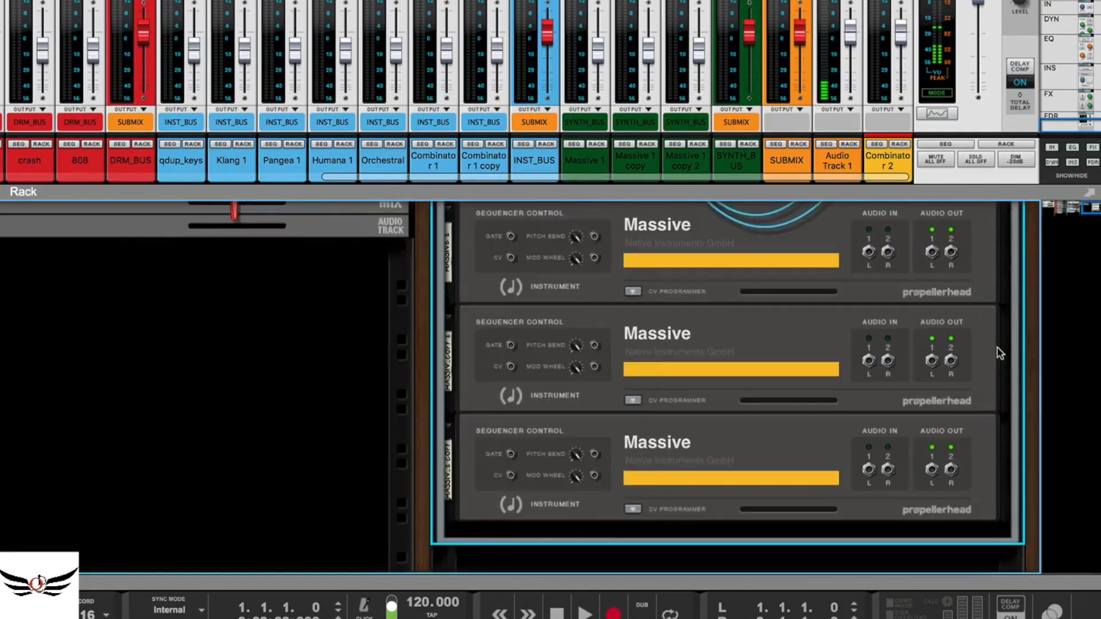
pyautogui.scroll(6, 998, 349)
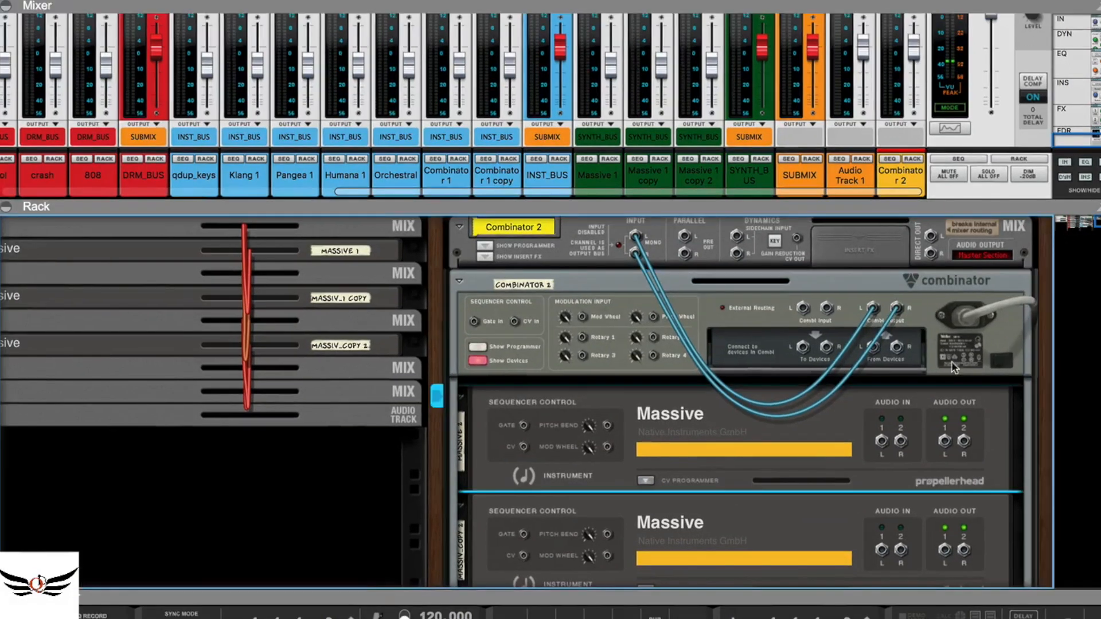
pyautogui.click(969, 405)
pyautogui.scroll(-2, 934, 339)
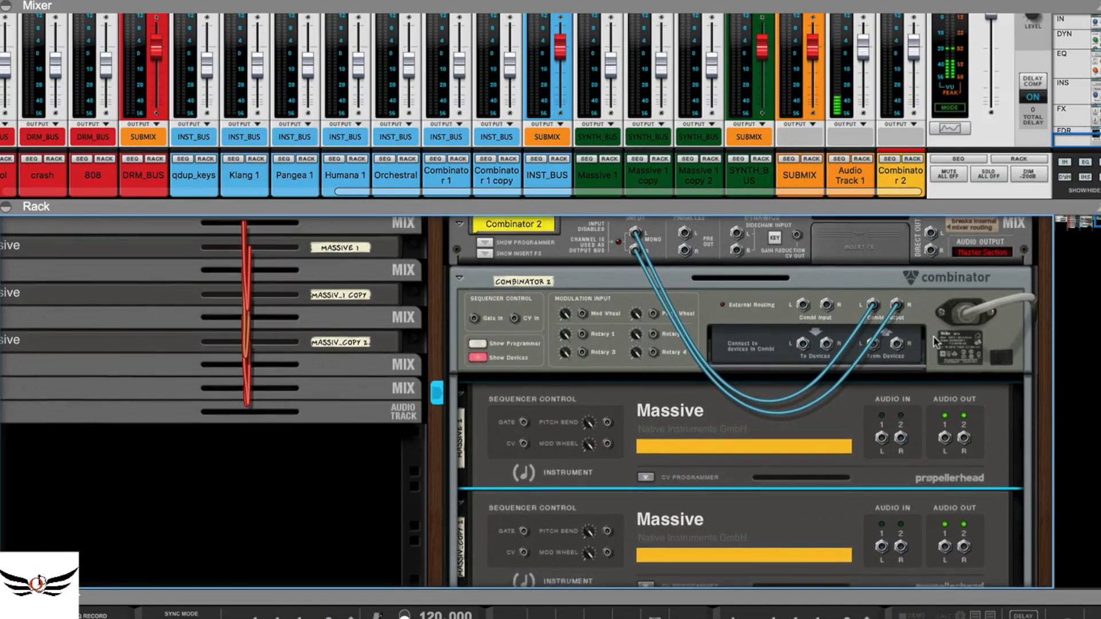
pyautogui.scroll(-8, 934, 335)
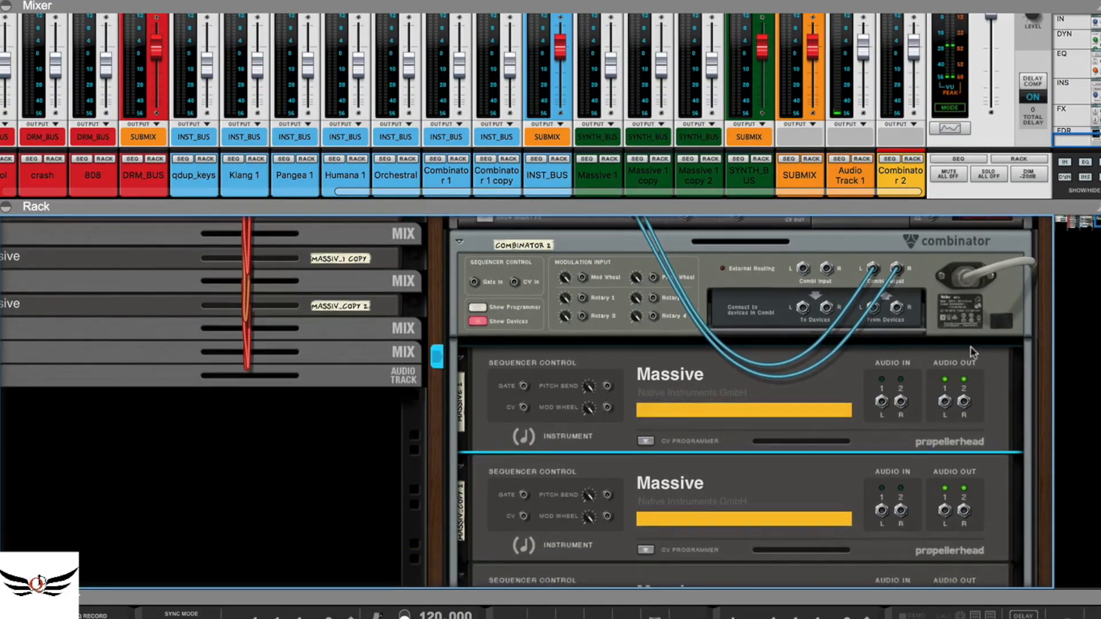
pyautogui.scroll(7, 971, 351)
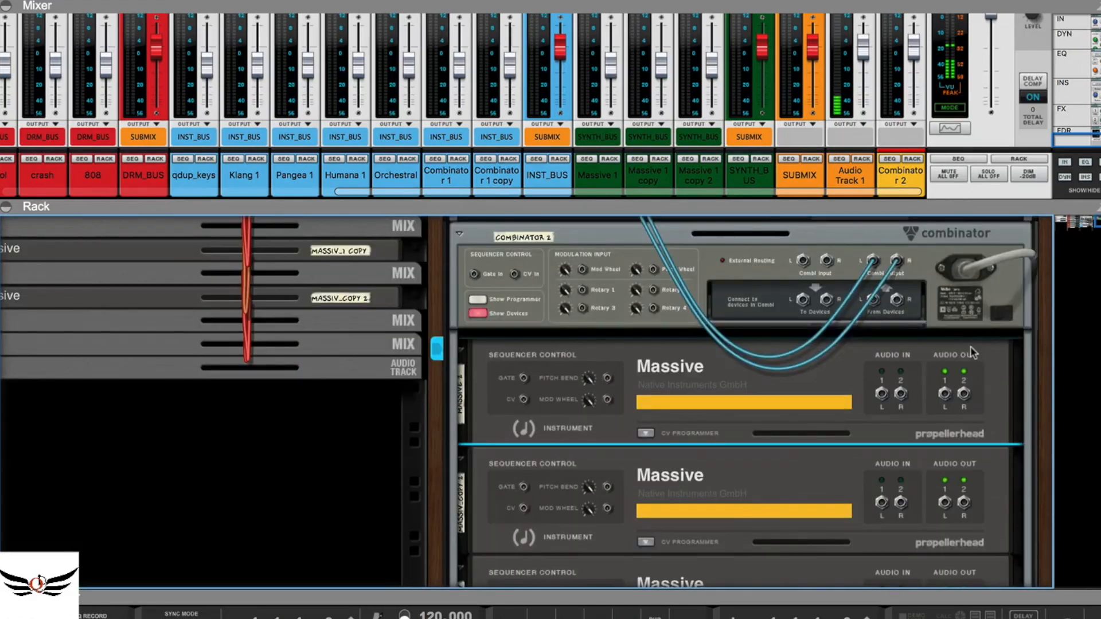
pyautogui.scroll(2, 958, 359)
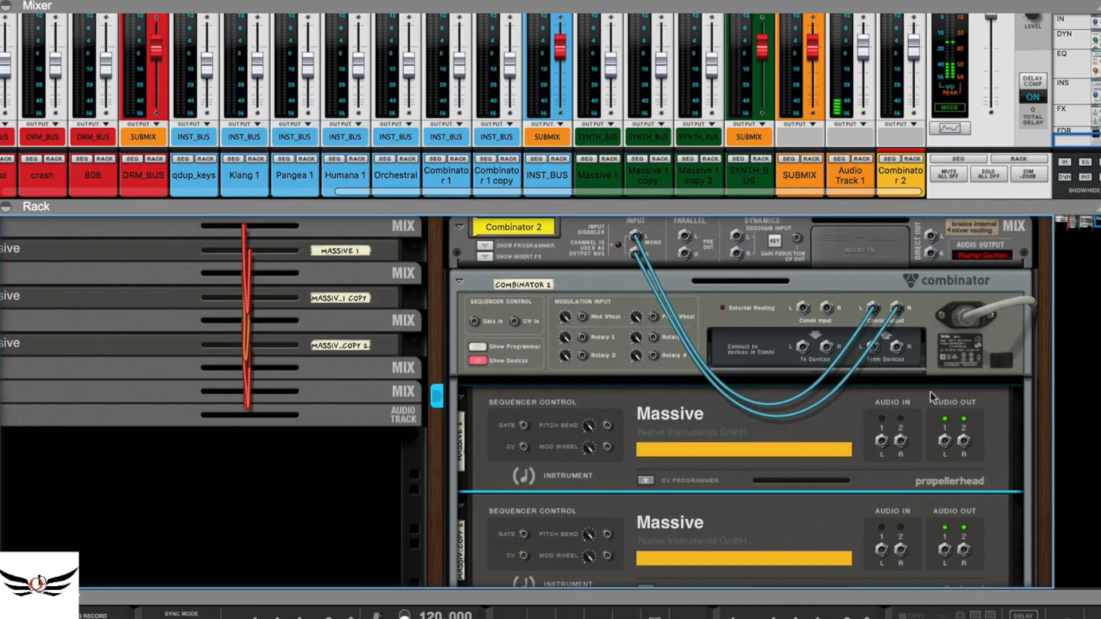
# Step: Add a Line Mixer 6:2 inside the Combinator, below the last Massive device
pyautogui.scroll(-5, 930, 445)
pyautogui.click(905, 323)
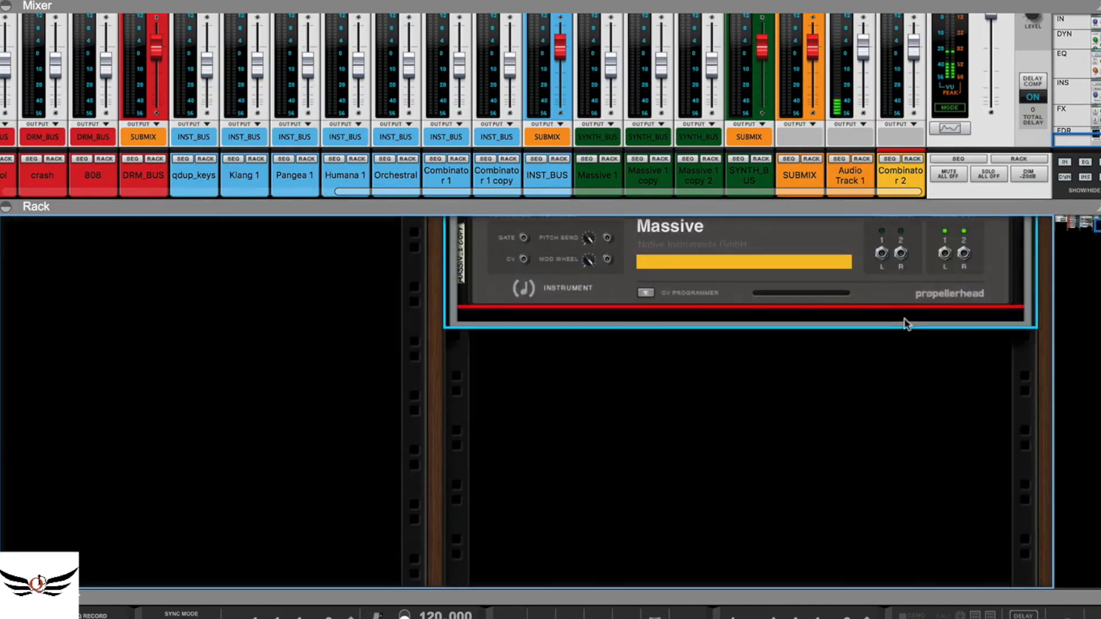
pyautogui.rightClick(905, 322)
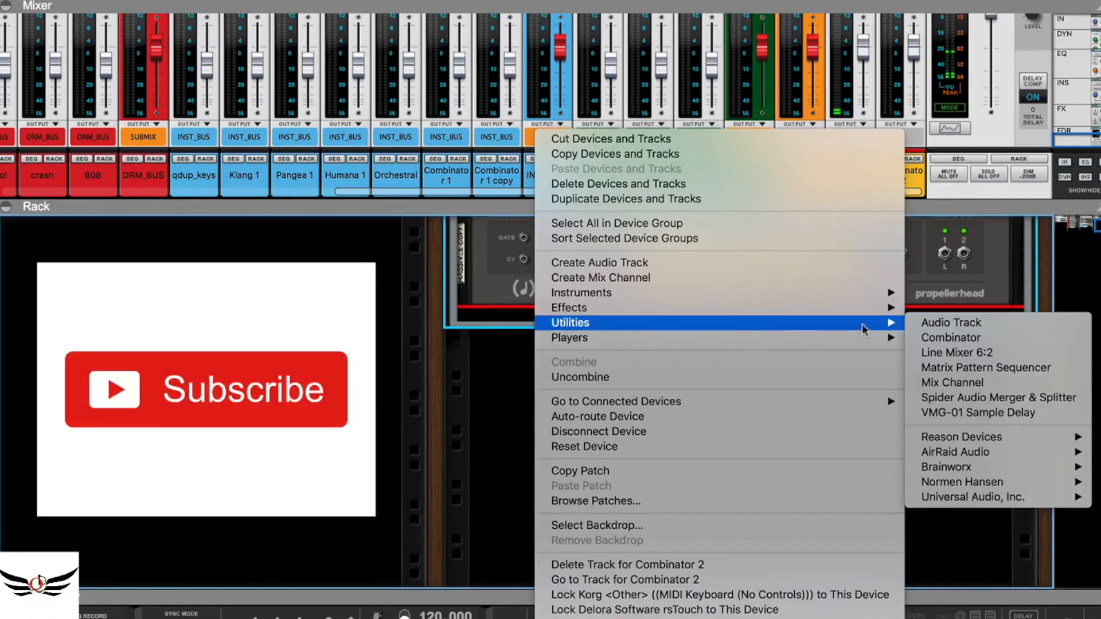
pyautogui.moveTo(897, 313)
pyautogui.click(937, 322)
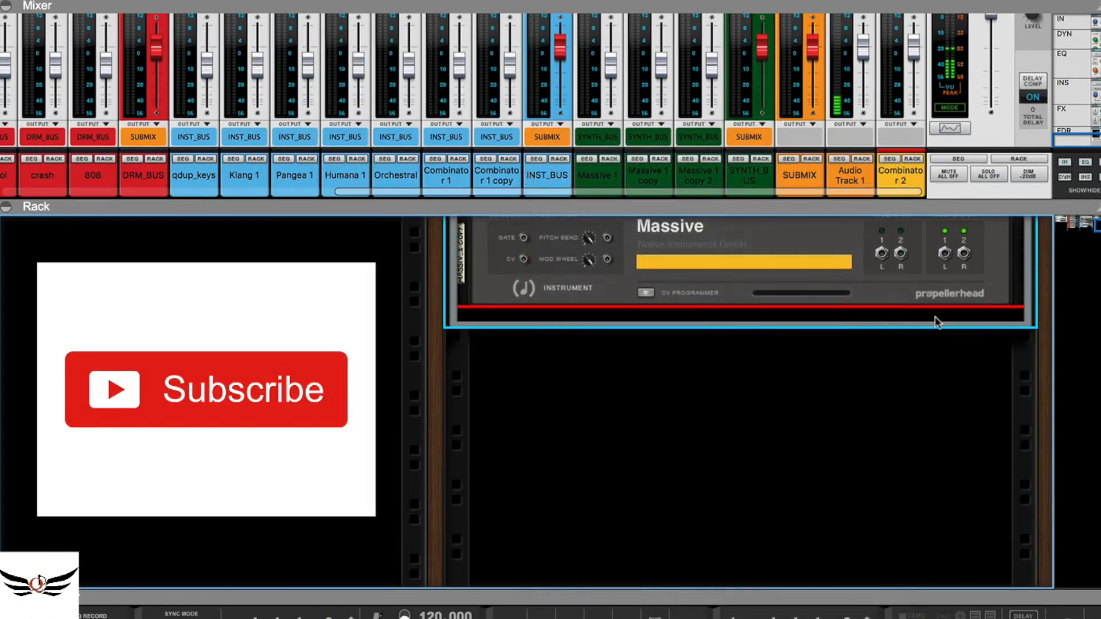
pyautogui.rightClick(935, 316)
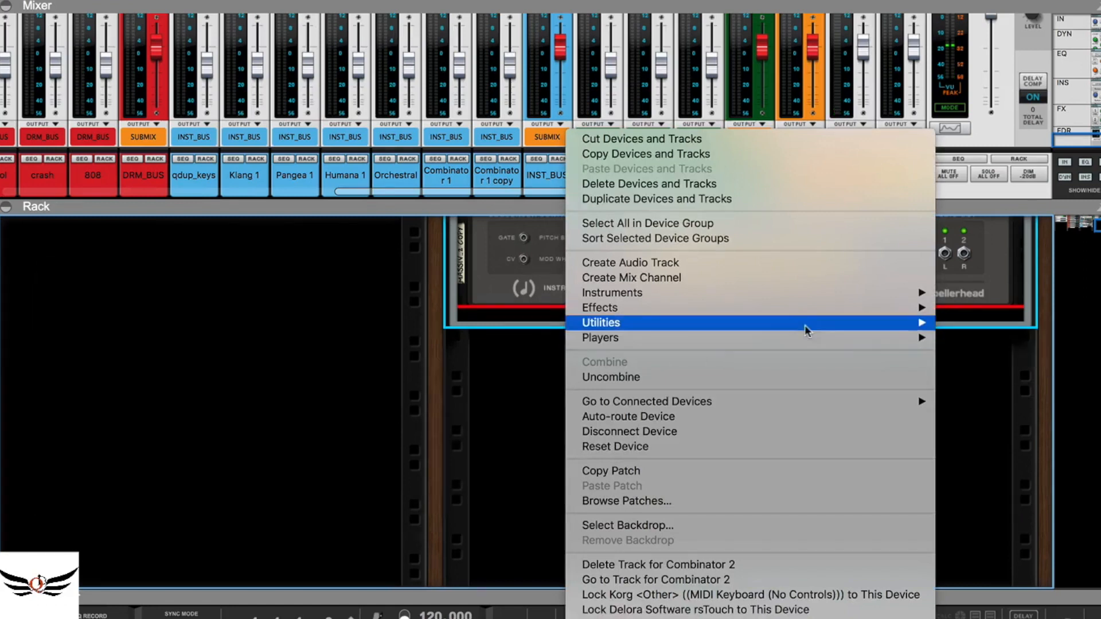
pyautogui.moveTo(808, 313)
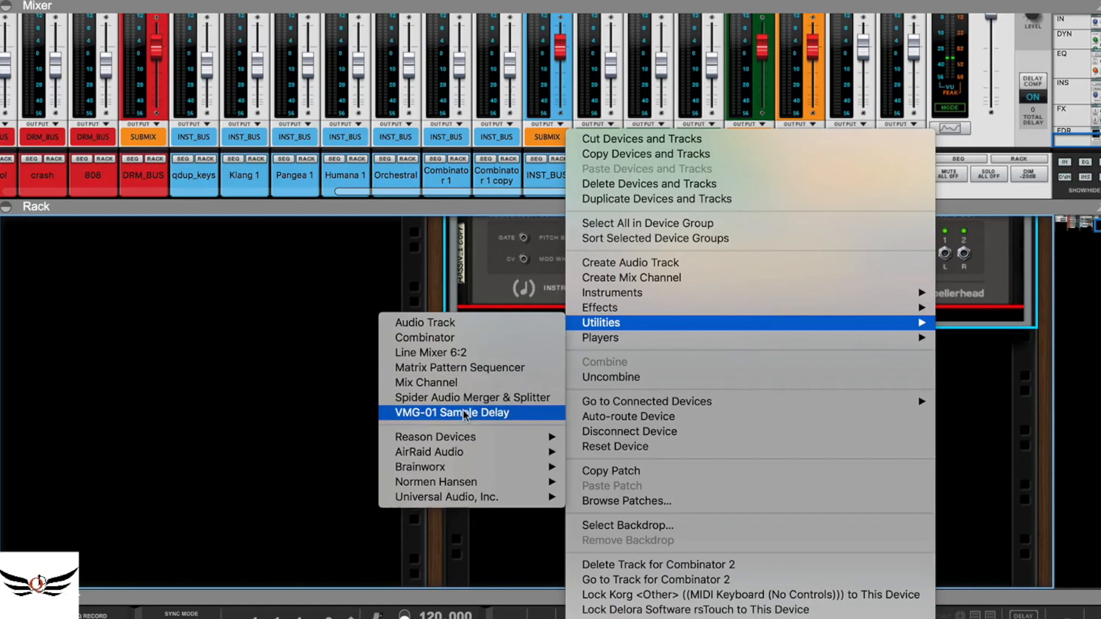
pyautogui.click(458, 355)
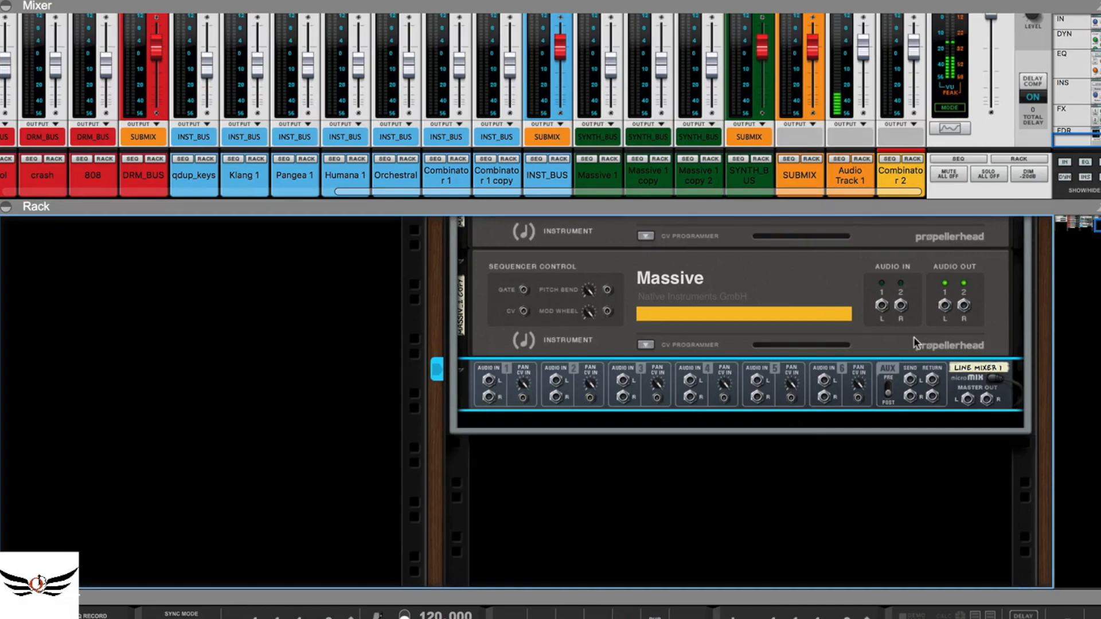
# Step: Route the Line Mixer's master output to the Combinator's From Devices inputs and the three Massive outputs to mixer channels 1, 2 and 3
pyautogui.scroll(1, 980, 351)
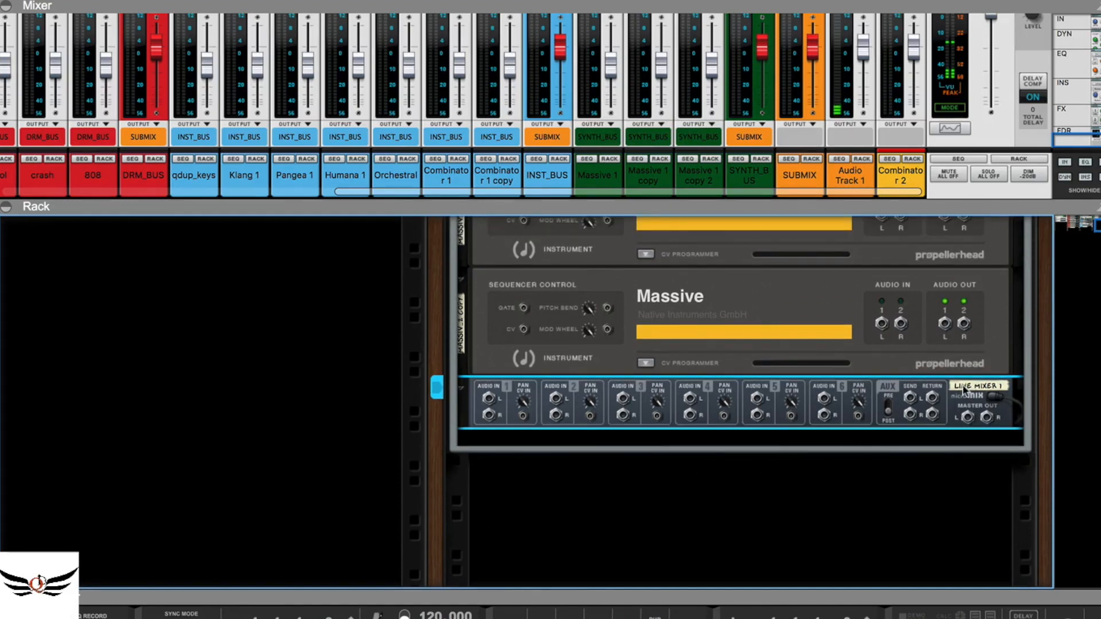
pyautogui.moveTo(969, 418); pyautogui.dragTo(873, 349)
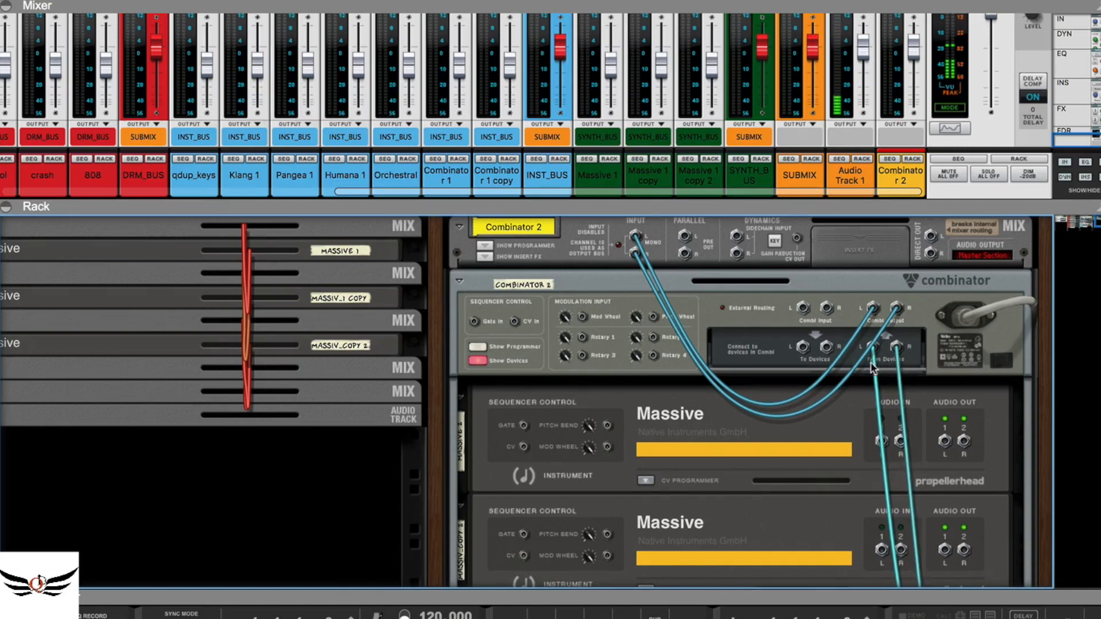
pyautogui.scroll(-10, 903, 419)
pyautogui.scroll(6, 904, 420)
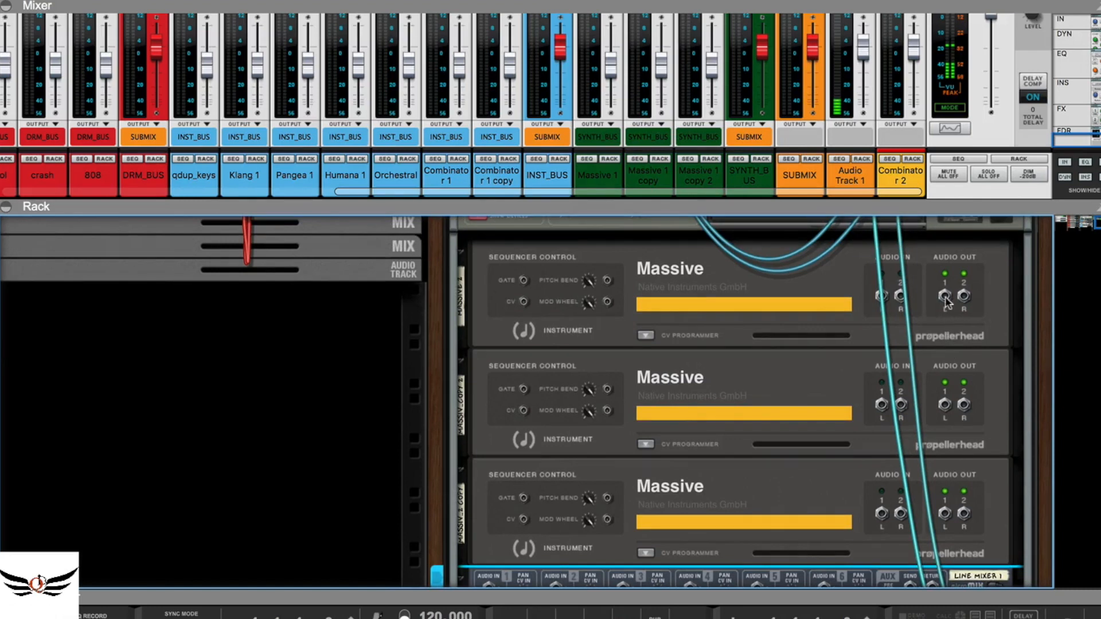
pyautogui.moveTo(946, 301); pyautogui.dragTo(488, 494)
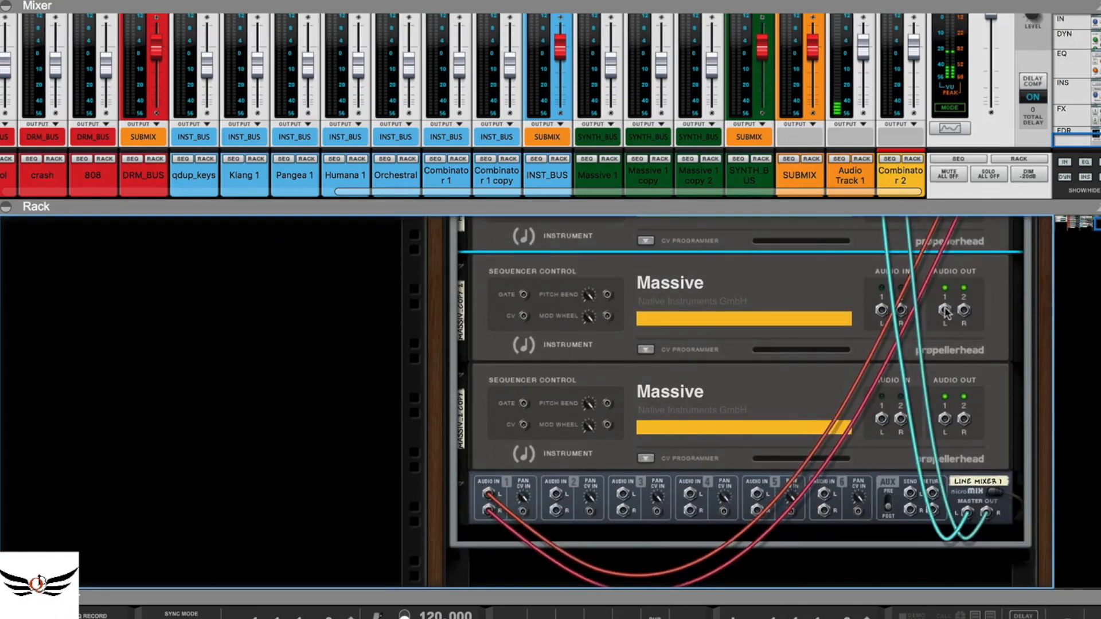
pyautogui.moveTo(946, 312); pyautogui.dragTo(555, 494)
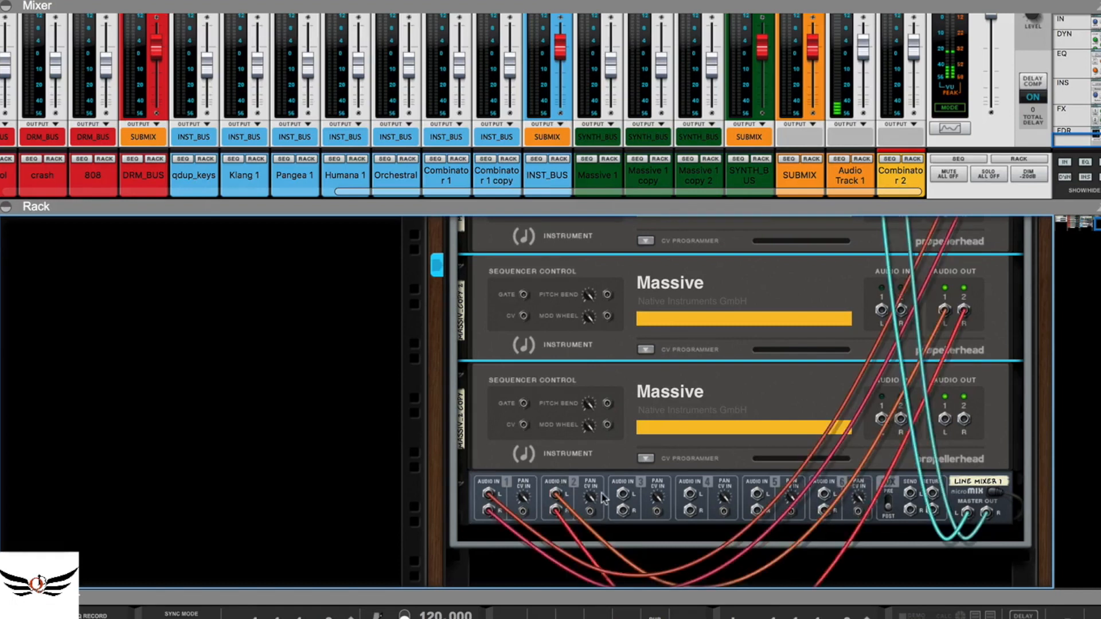
pyautogui.moveTo(945, 419); pyautogui.dragTo(623, 495)
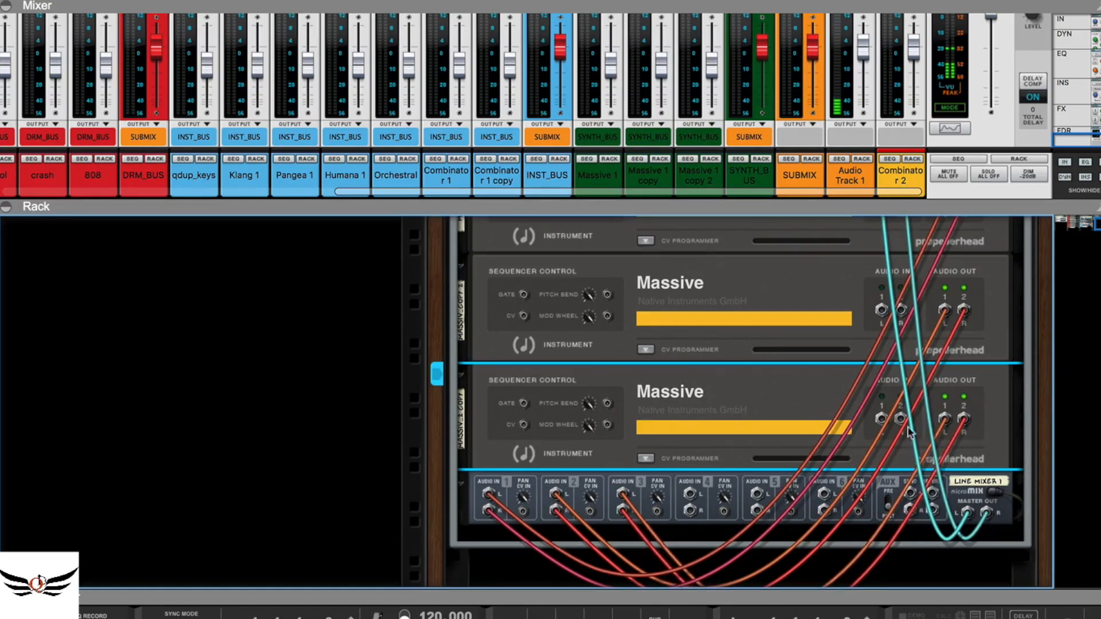
# Step: Flip the rack back to its front and lower the Combinator 2 channel fader in the main mixer
pyautogui.scroll(3, 862, 338)
pyautogui.press('Tab')
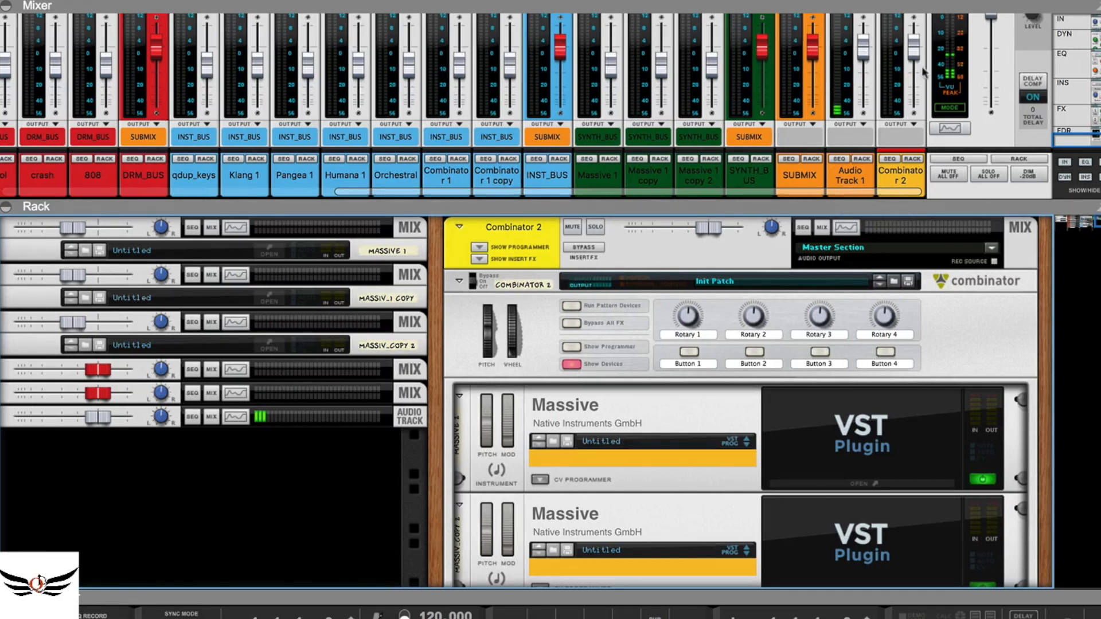
pyautogui.moveTo(914, 57)
pyautogui.mouseDown()
pyautogui.moveTo(914, 95)
pyautogui.moveTo(916, 68)
pyautogui.mouseUp()
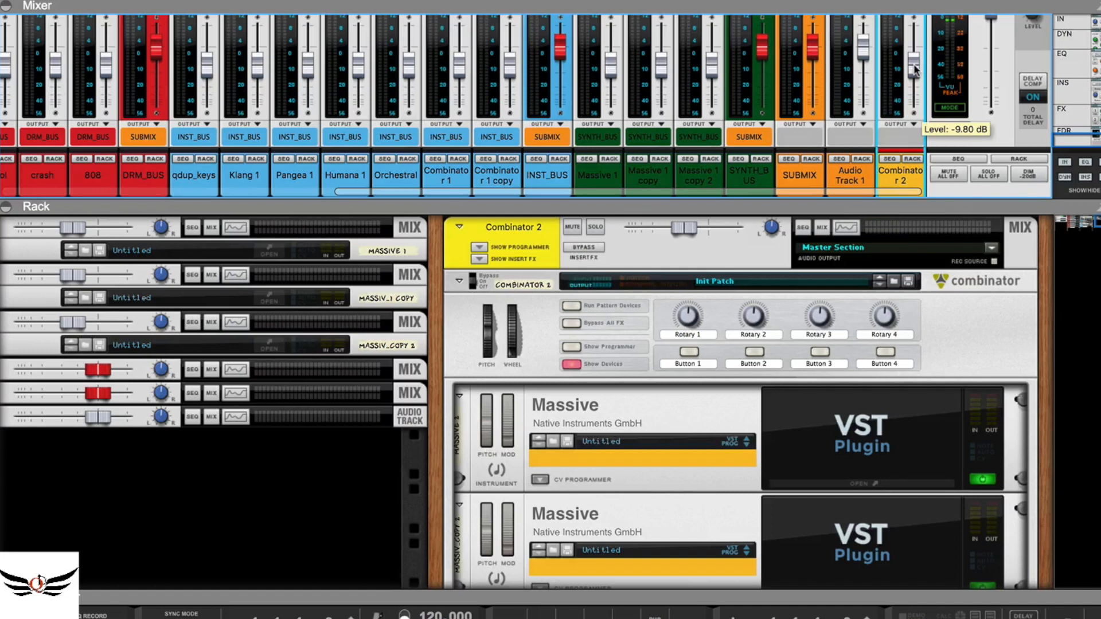
pyautogui.moveTo(915, 68); pyautogui.dragTo(916, 81)
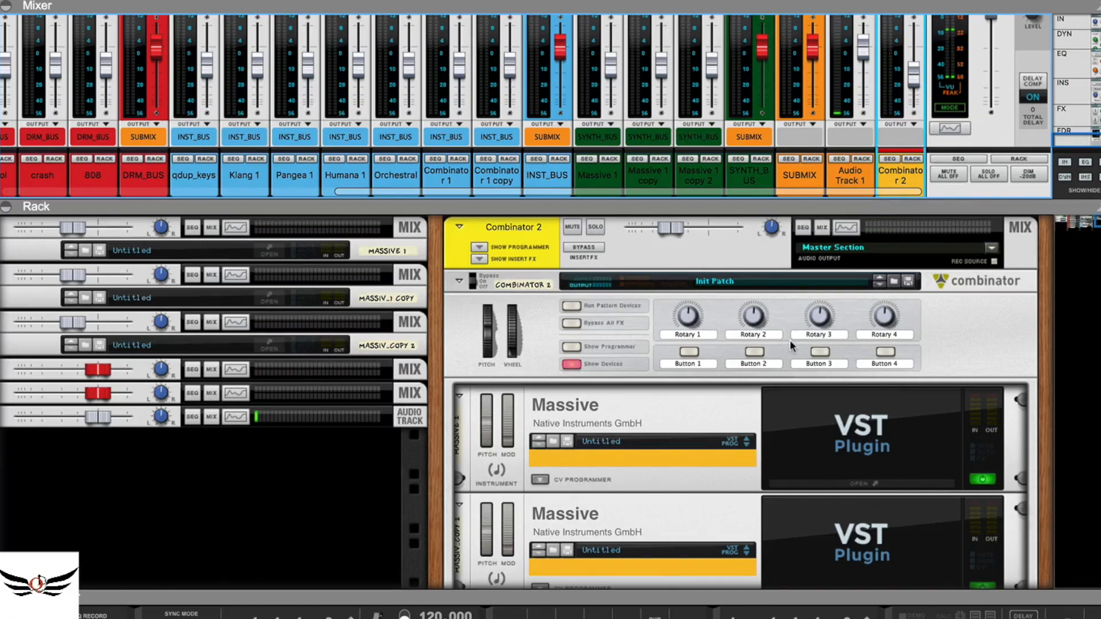
# Step: Turn the levels of channels 2 and 3 on the Combinator's Line Mixer all the way down
pyautogui.scroll(-5, 734, 447)
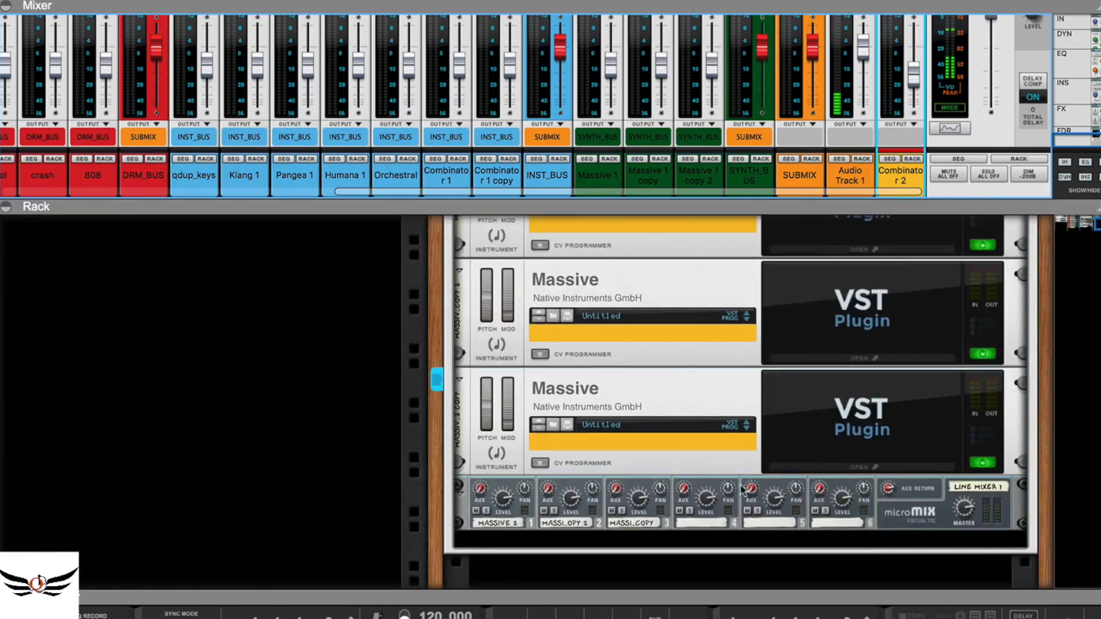
pyautogui.scroll(1, 768, 463)
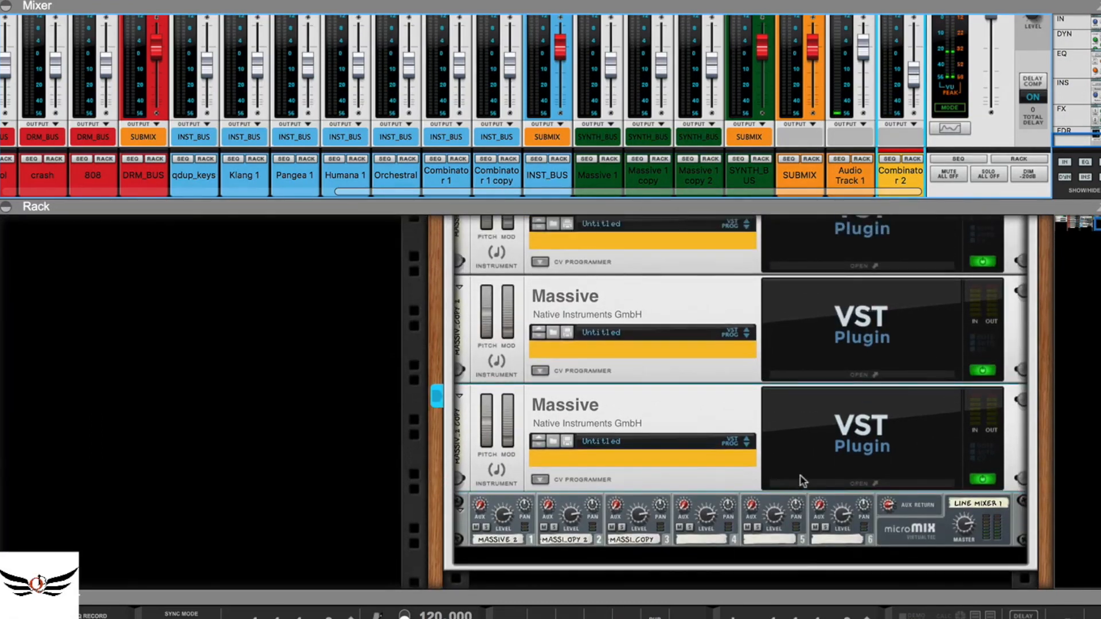
pyautogui.scroll(1, 802, 480)
pyautogui.scroll(3, 723, 477)
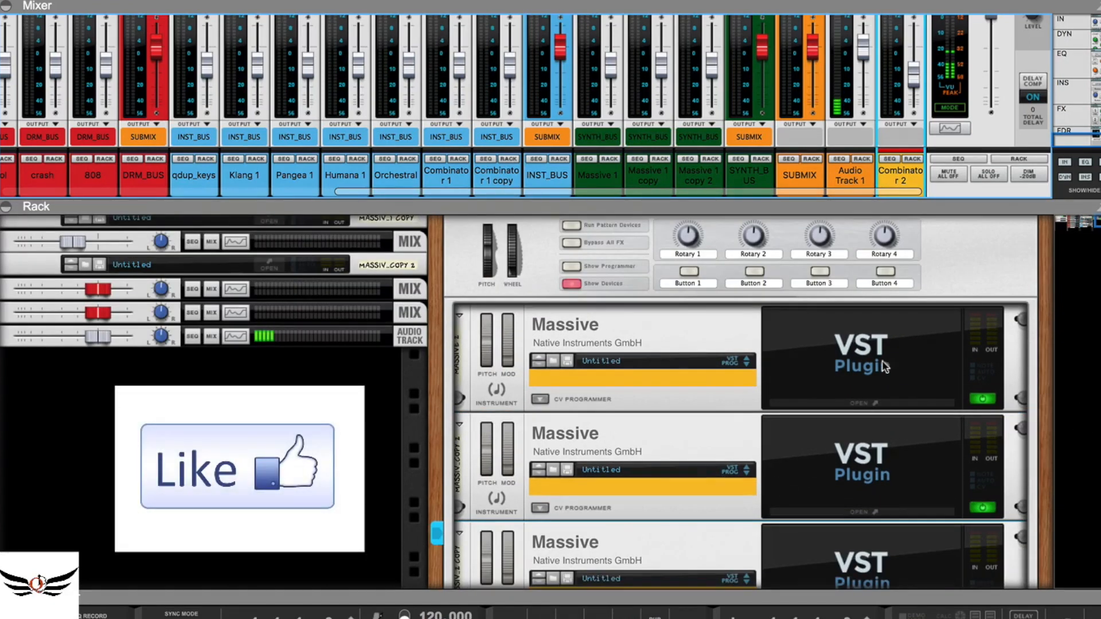
pyautogui.scroll(-10, 883, 367)
pyautogui.moveTo(576, 329); pyautogui.dragTo(580, 487)
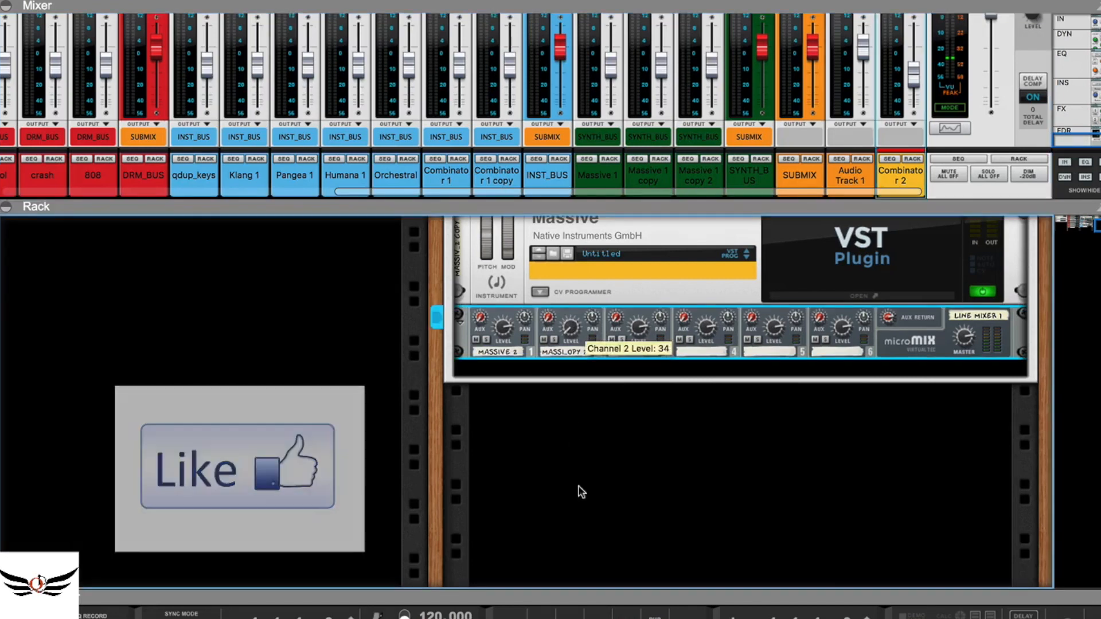
pyautogui.moveTo(642, 327); pyautogui.dragTo(629, 505)
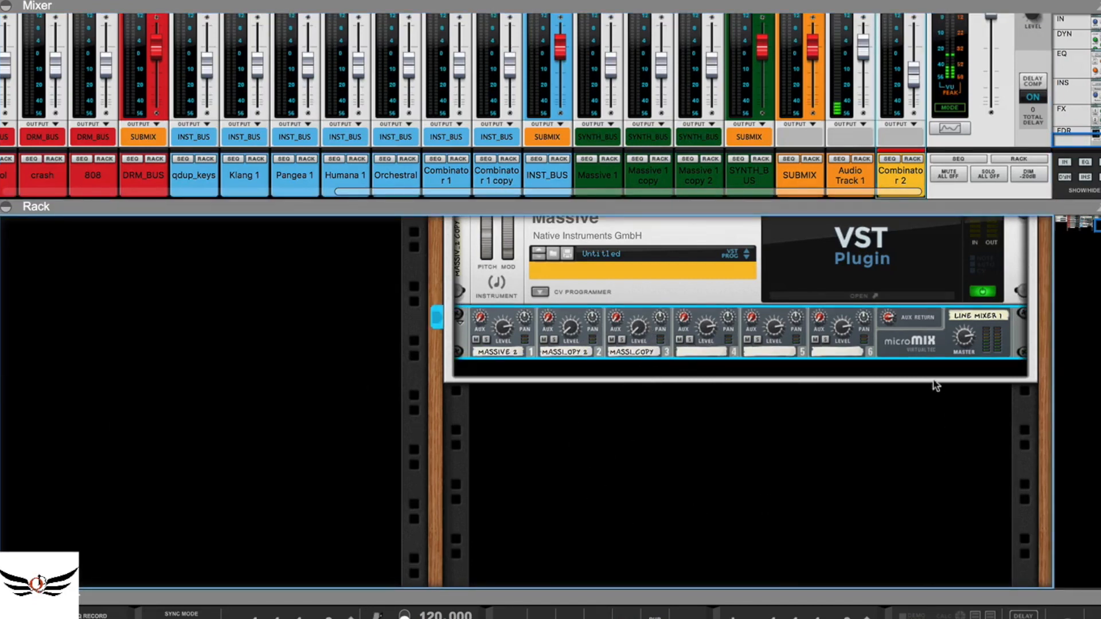
pyautogui.scroll(10, 934, 370)
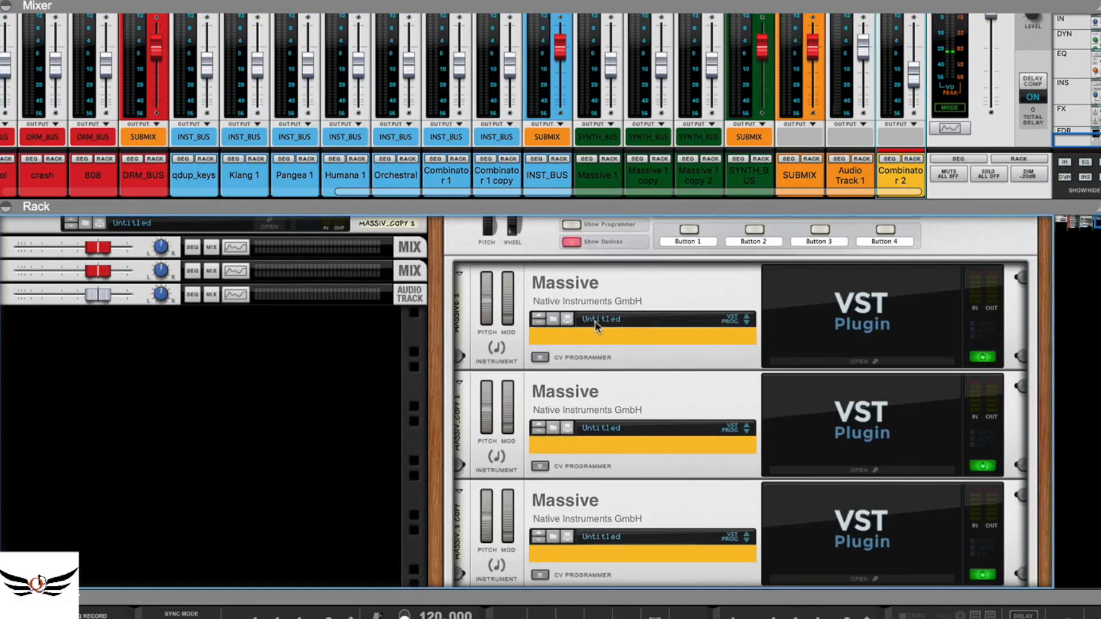
pyautogui.click(552, 319)
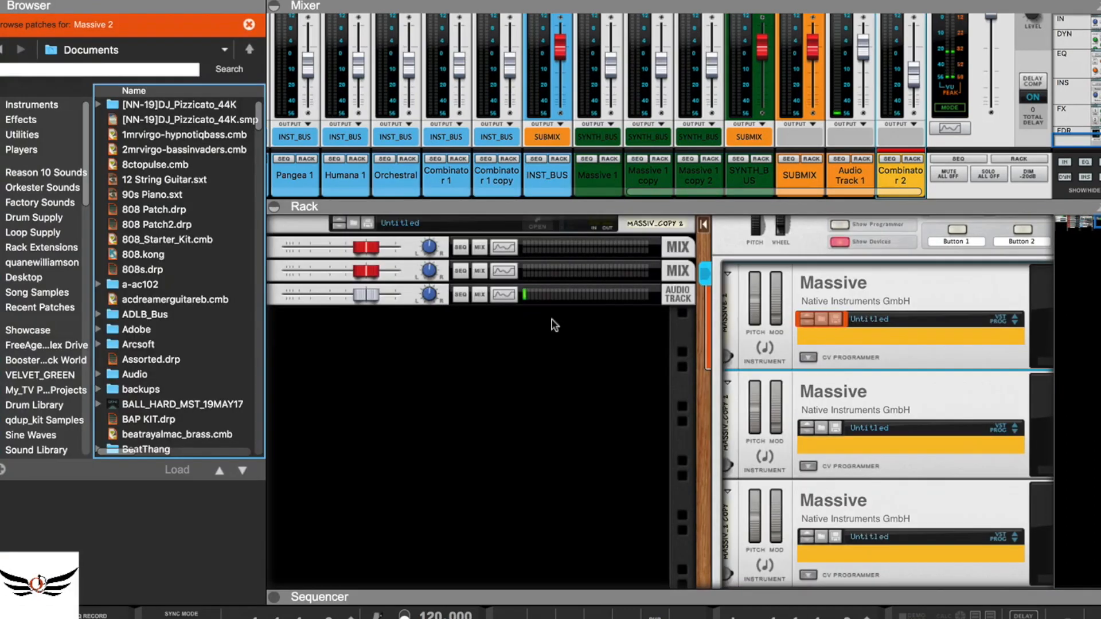
pyautogui.click(248, 26)
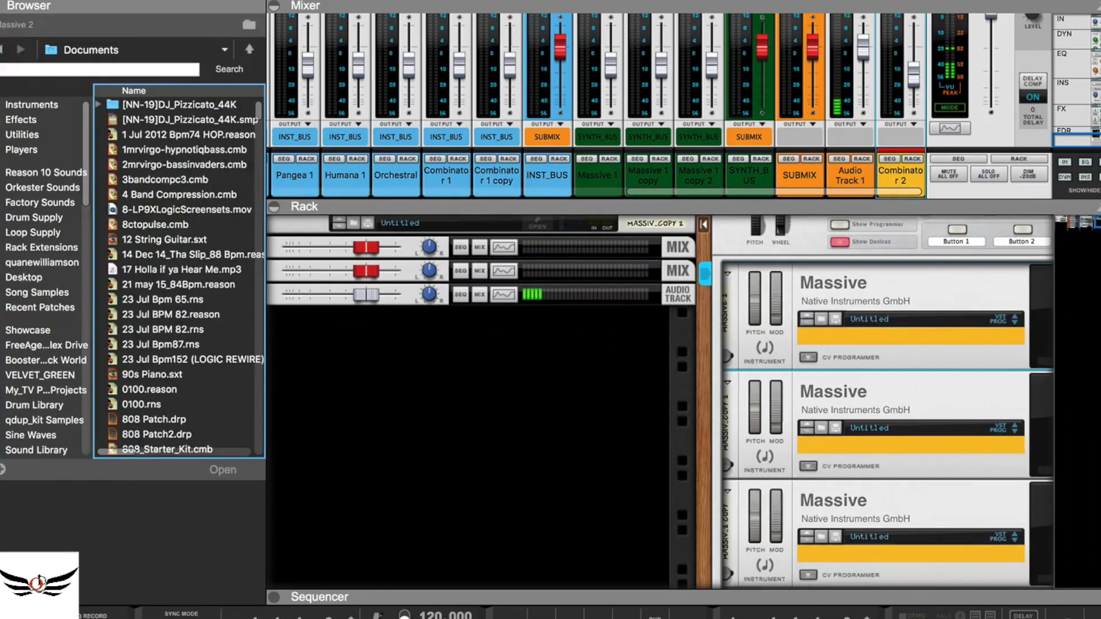
pyautogui.press('F3')
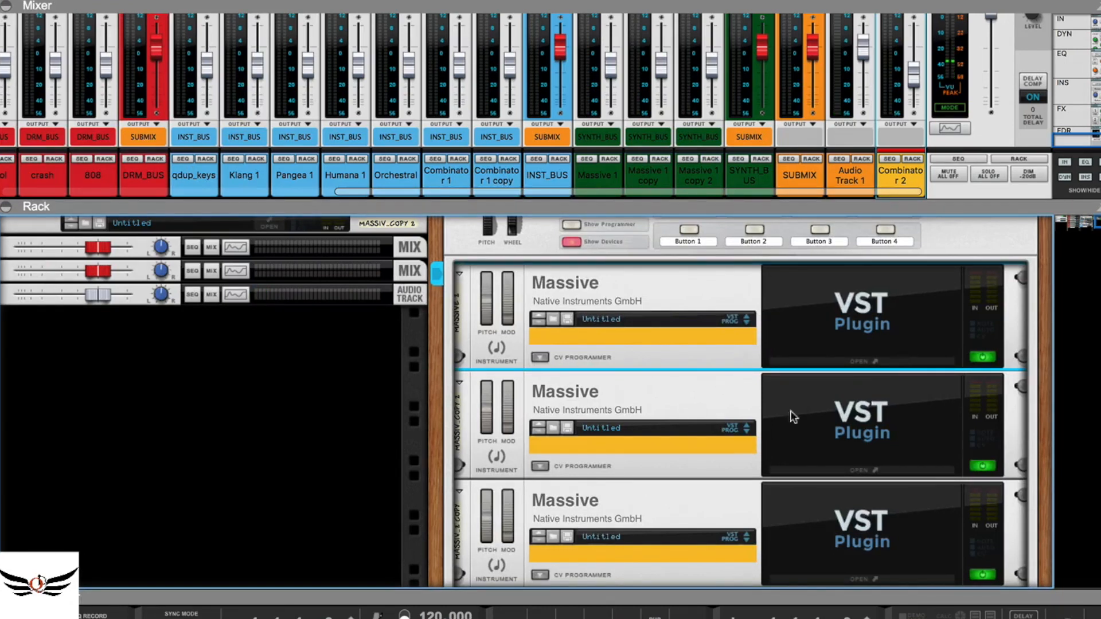
# Step: Load the Digital Shimmer preset in the first Massive of the Combinator and close its plugin window
pyautogui.click(892, 362)
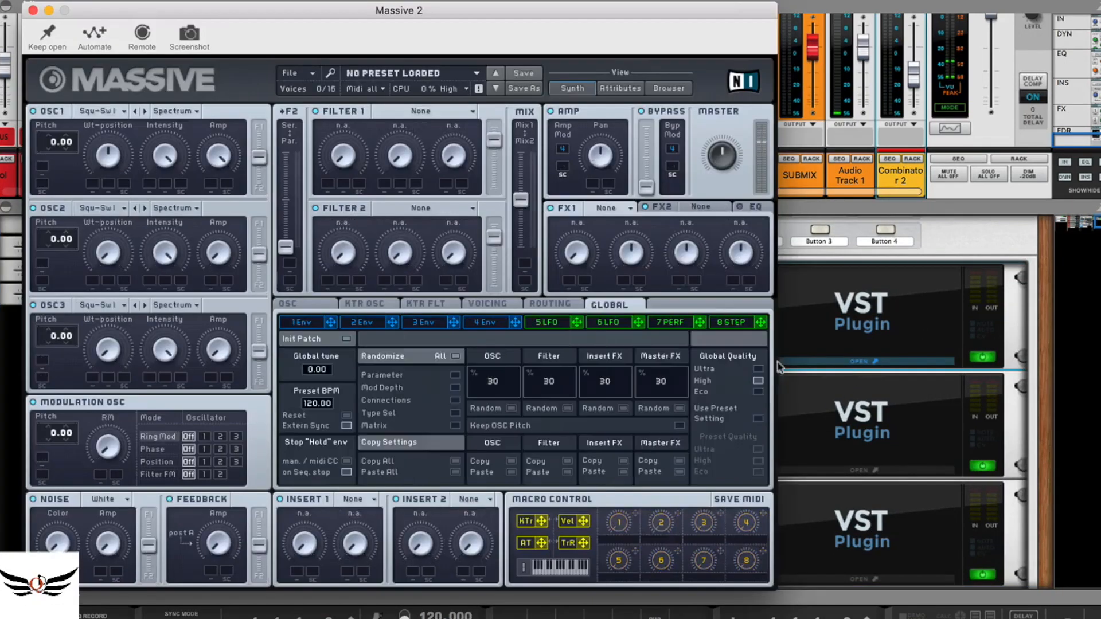
pyautogui.click(476, 74)
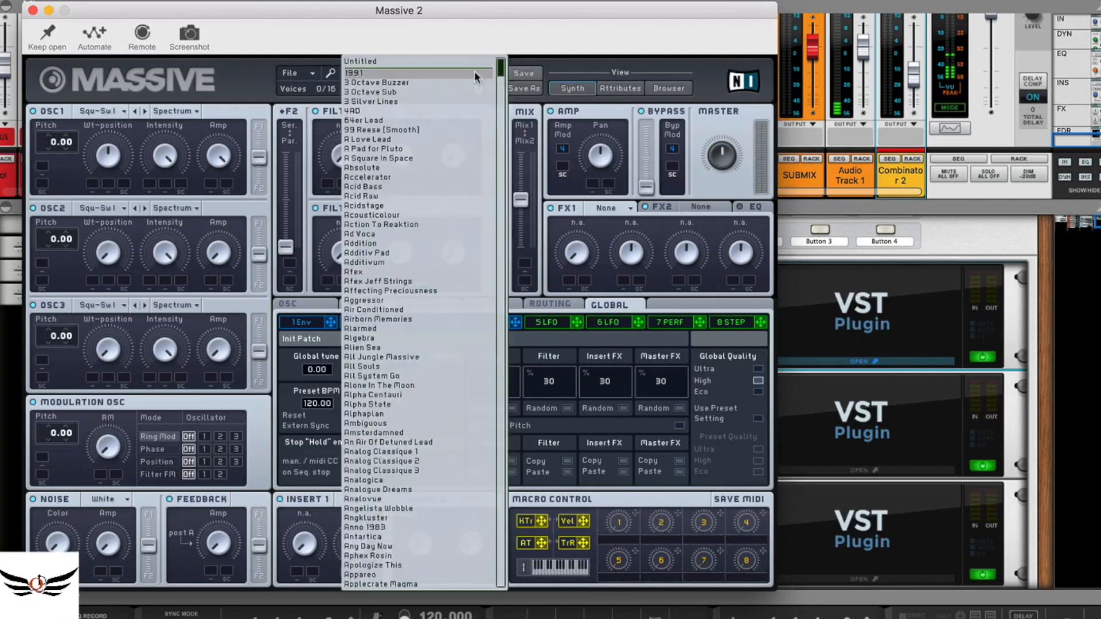
pyautogui.scroll(-15, 414, 215)
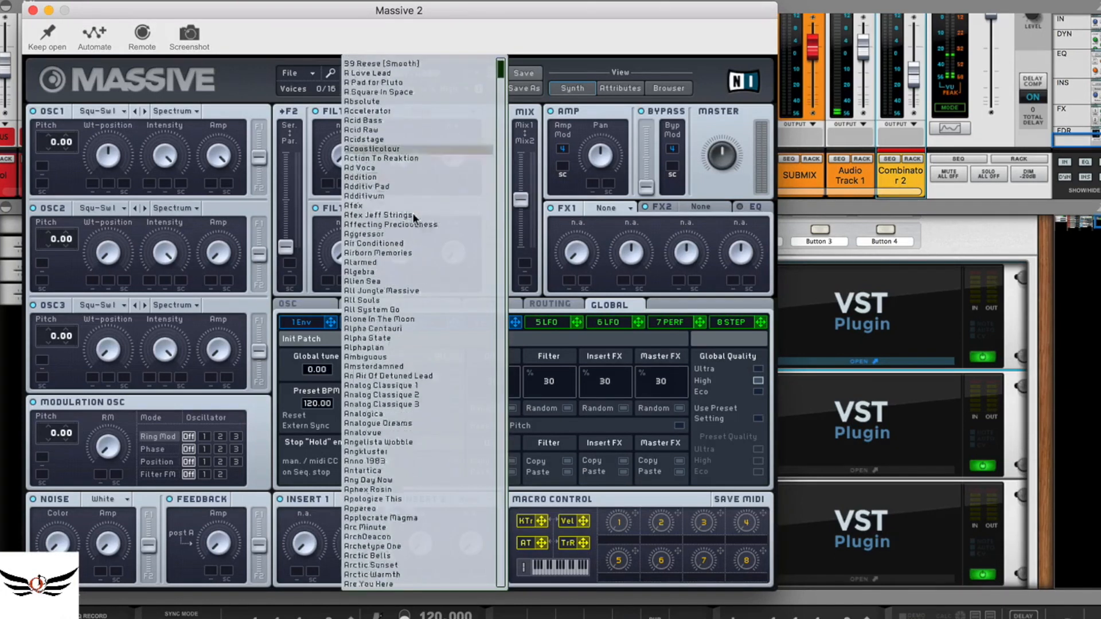
pyautogui.scroll(-15, 411, 216)
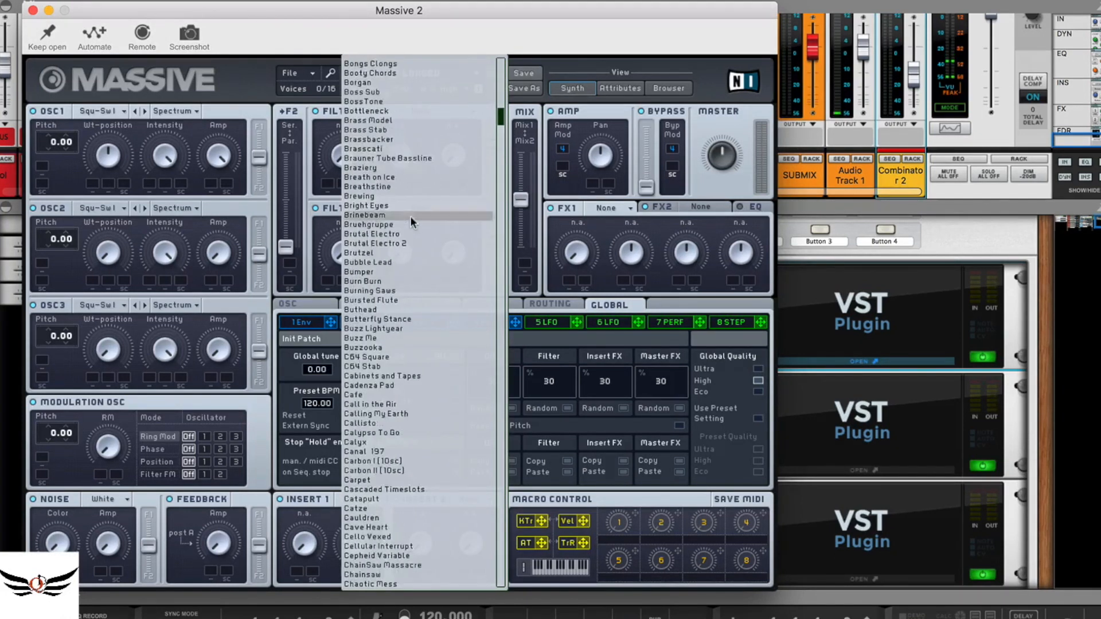
pyautogui.click(396, 376)
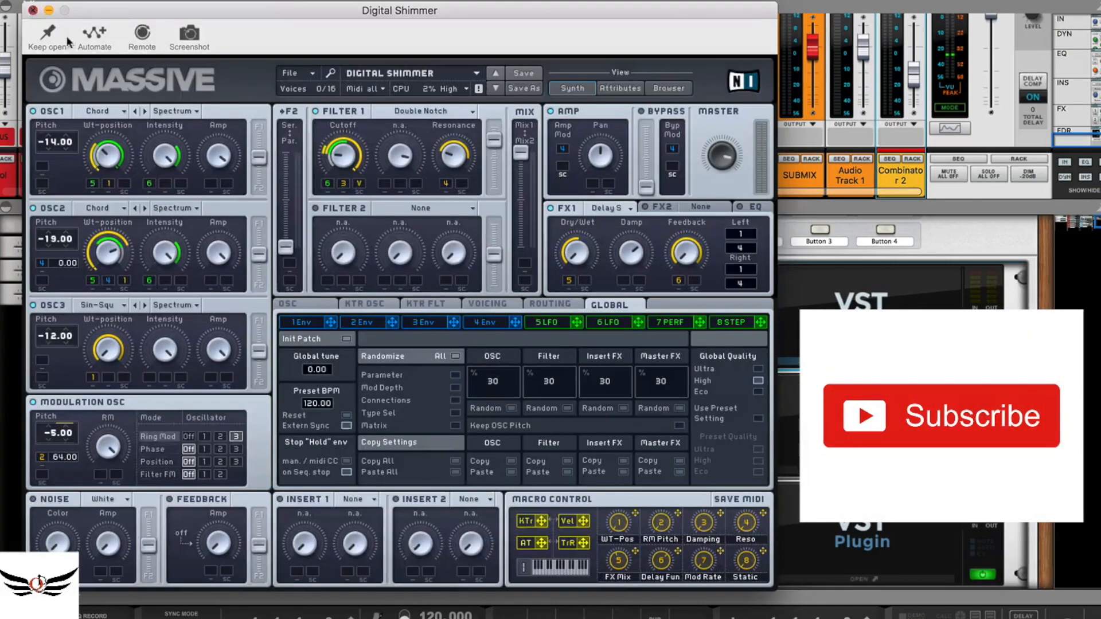
pyautogui.click(32, 10)
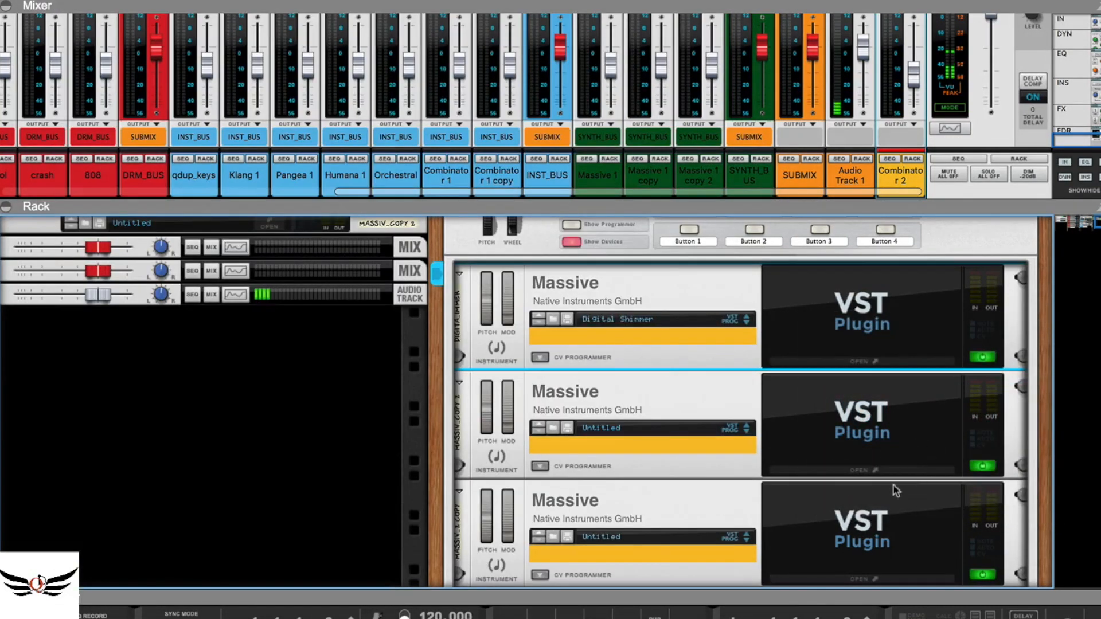
# Step: Load the Dream Mallets preset in the second Massive and close its plugin window
pyautogui.click(860, 470)
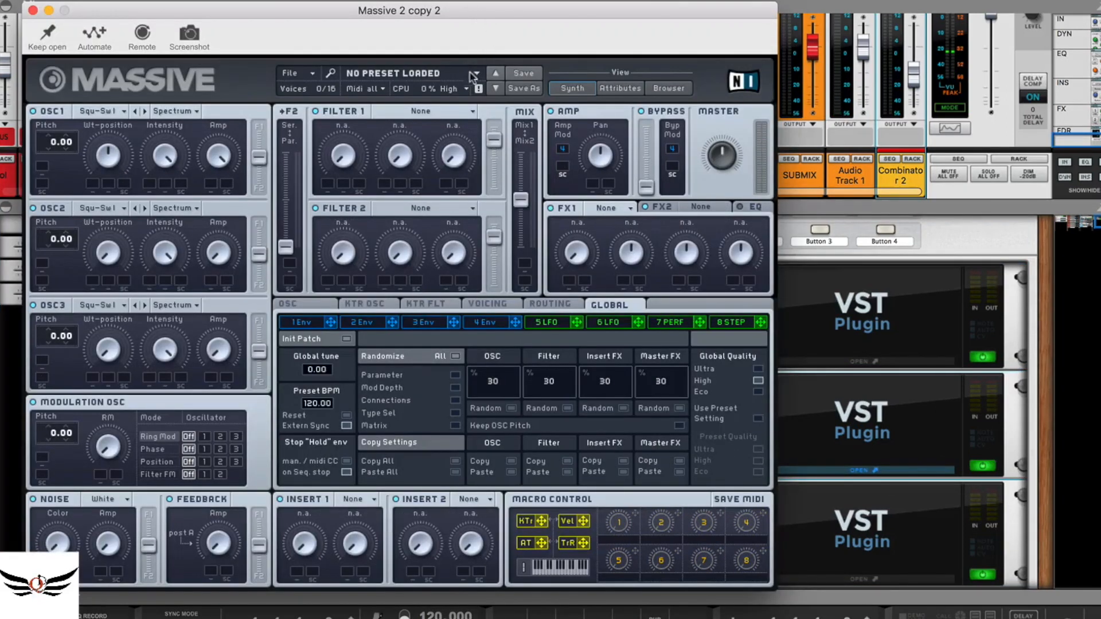
pyautogui.click(475, 74)
pyautogui.scroll(-10, 417, 451)
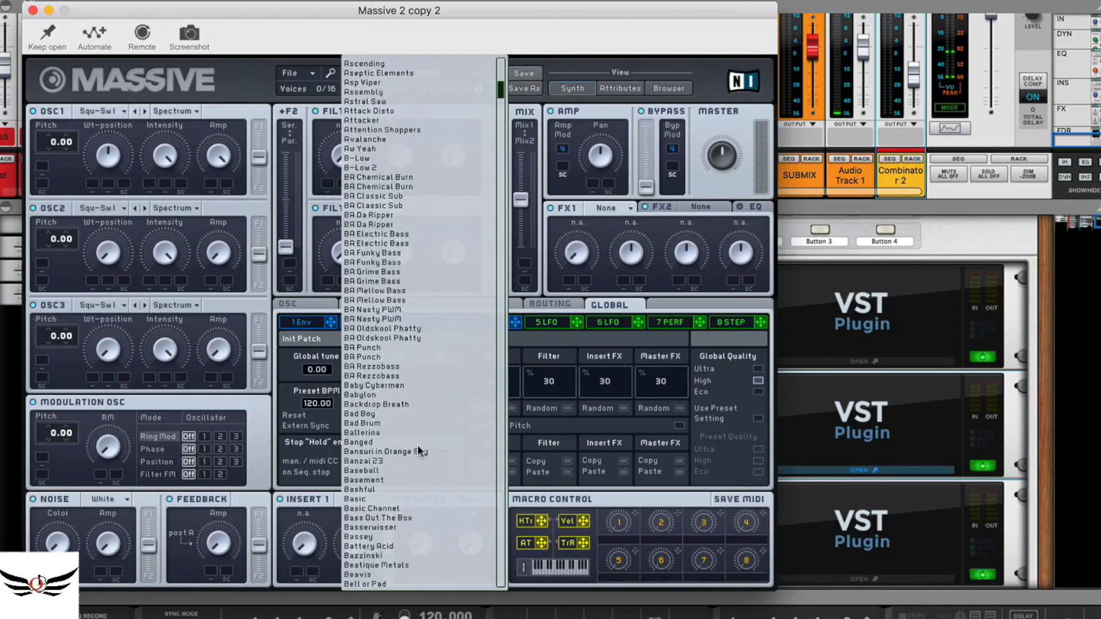
pyautogui.scroll(-10, 418, 445)
pyautogui.click(418, 445)
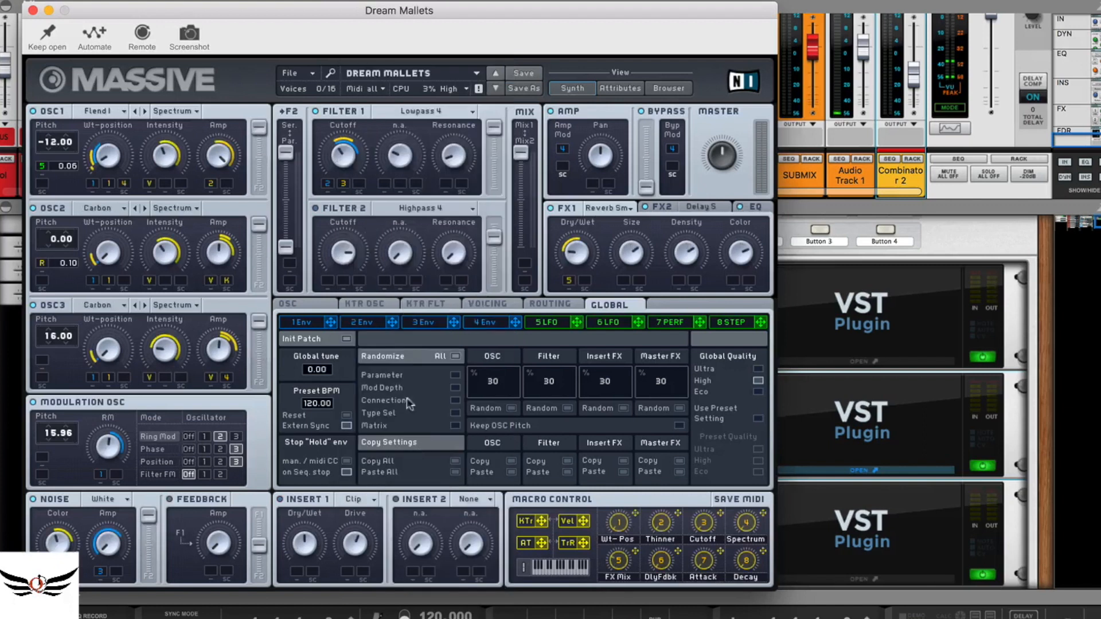
pyautogui.click(32, 11)
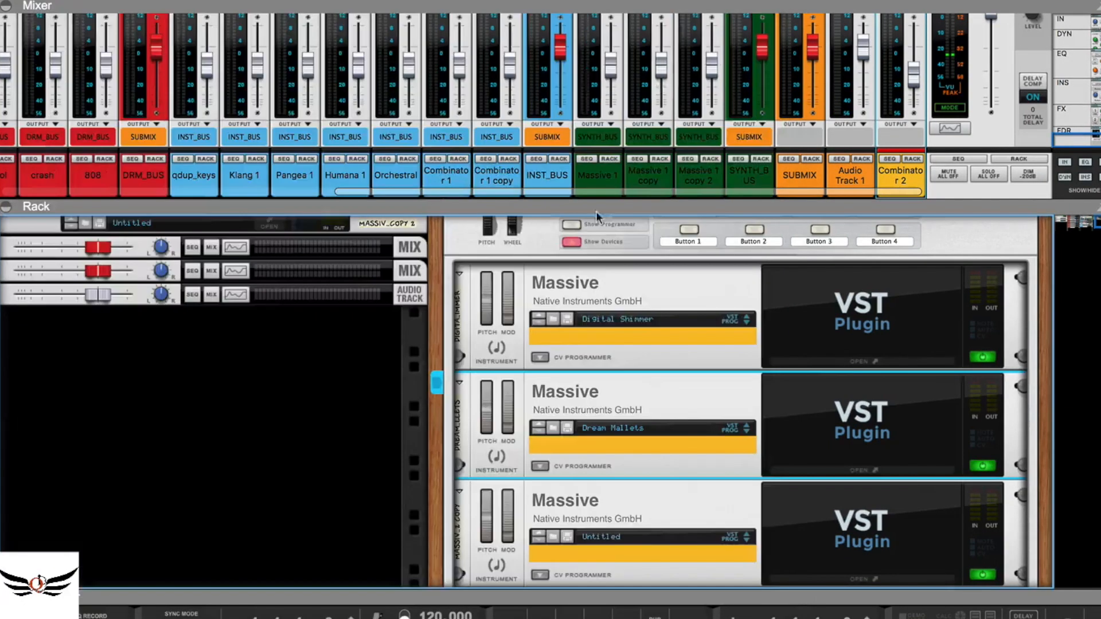
# Step: Load the Joe Wether Lead preset in the third Massive and close its plugin window
pyautogui.scroll(-5, 787, 455)
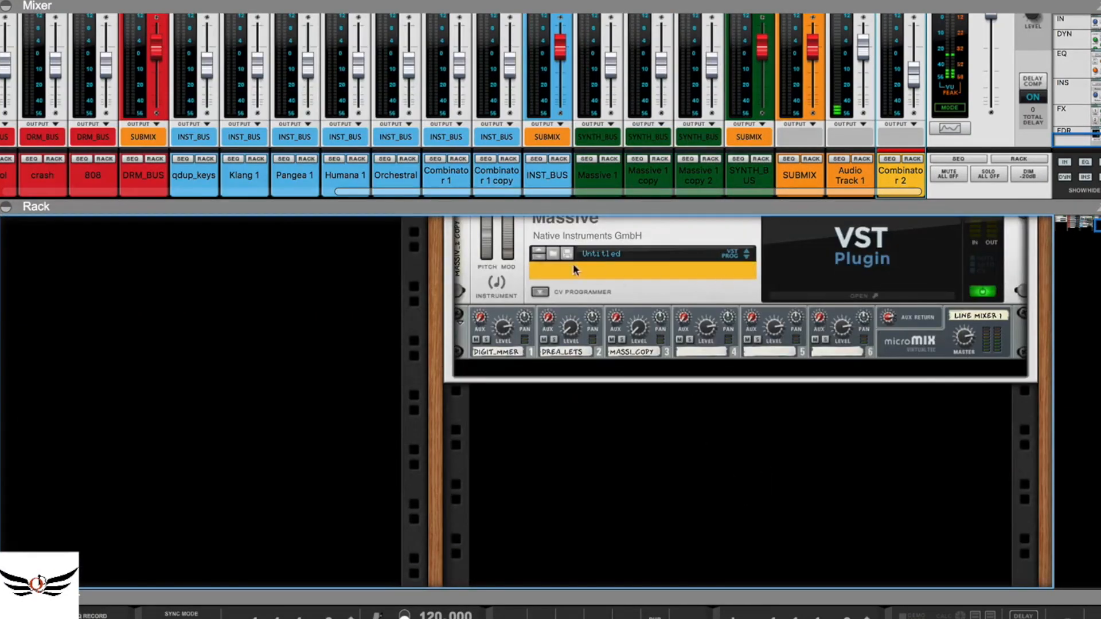
pyautogui.click(878, 296)
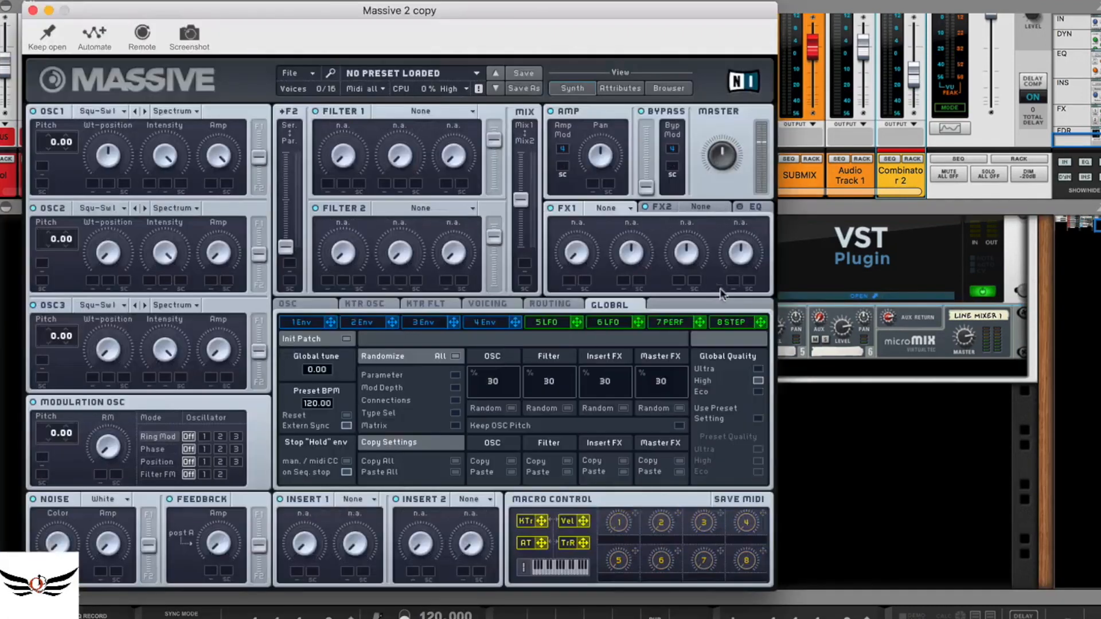
pyautogui.click(476, 79)
pyautogui.click(476, 75)
pyautogui.click(476, 78)
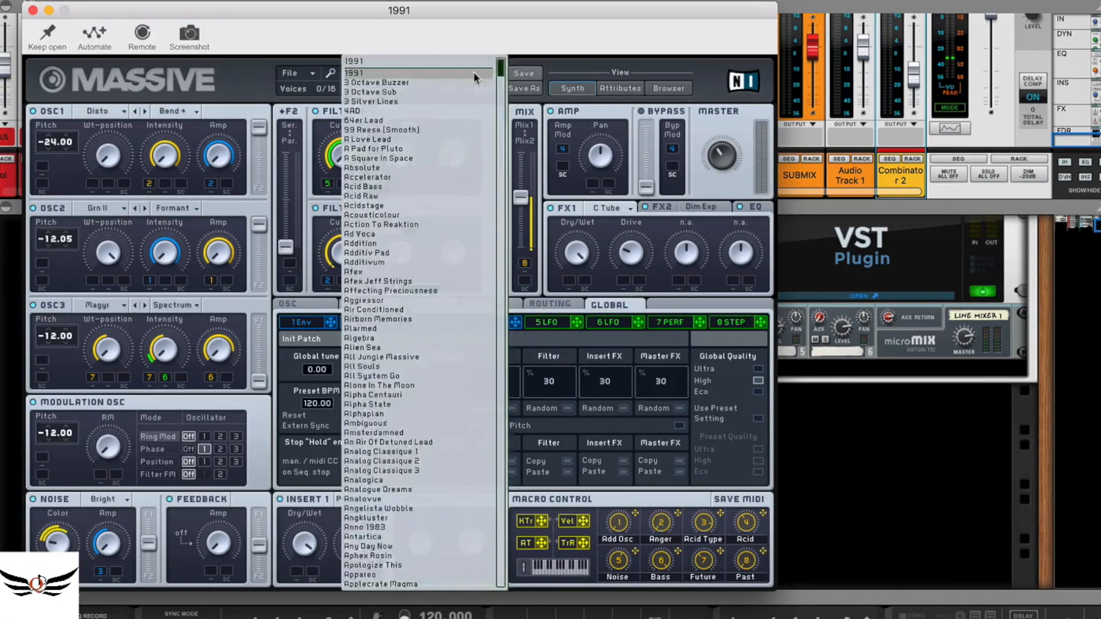
pyautogui.click(473, 77)
pyautogui.click(480, 79)
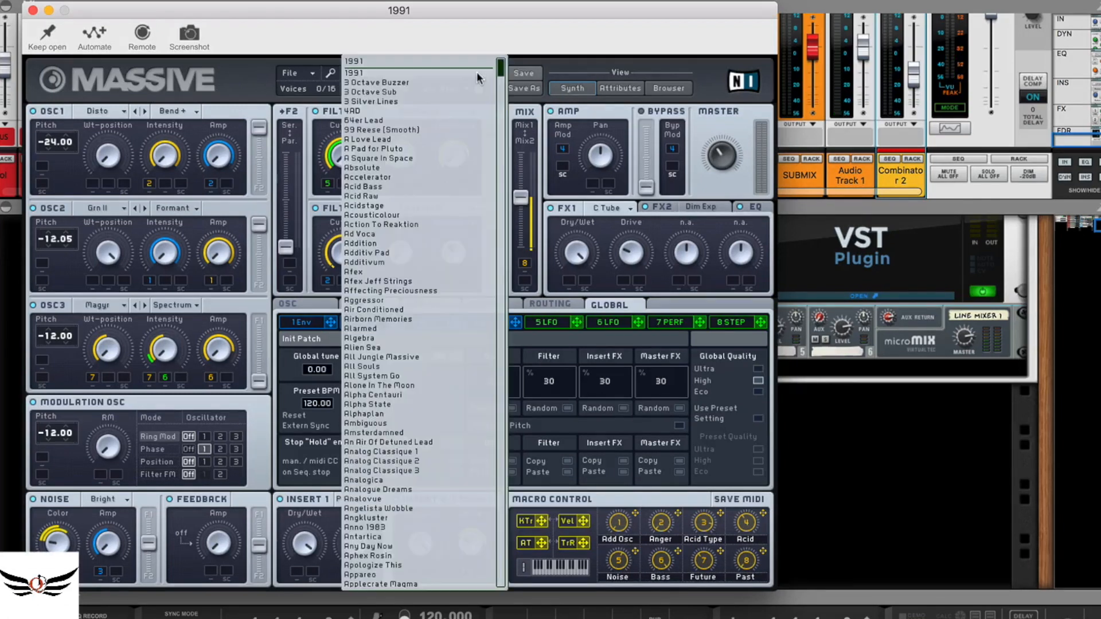
pyautogui.scroll(-15, 401, 343)
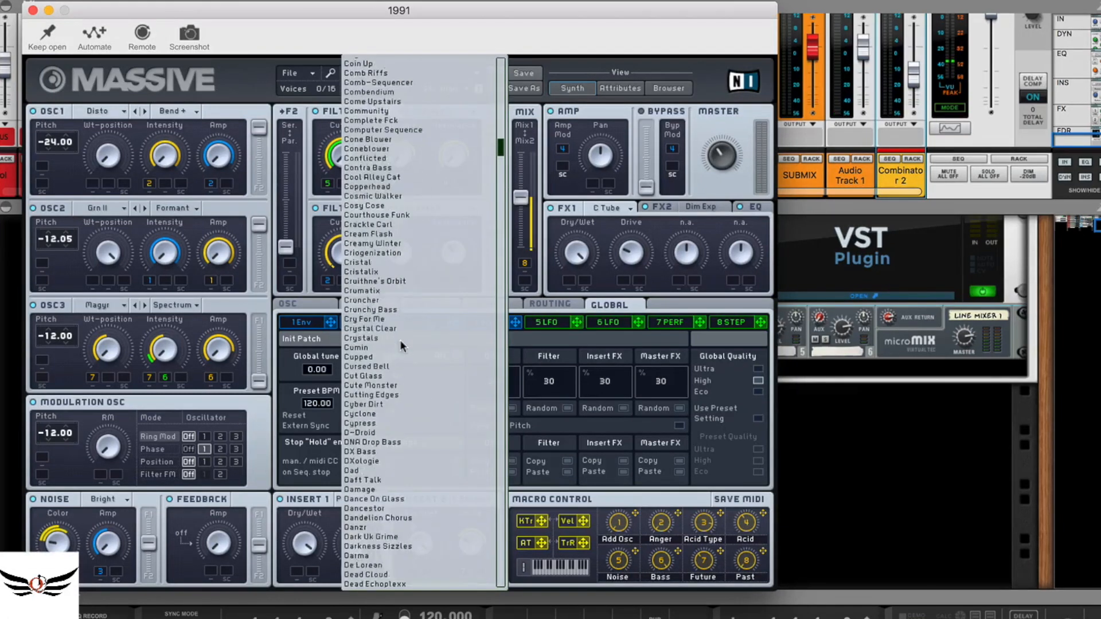
pyautogui.scroll(-10, 401, 340)
pyautogui.click(400, 340)
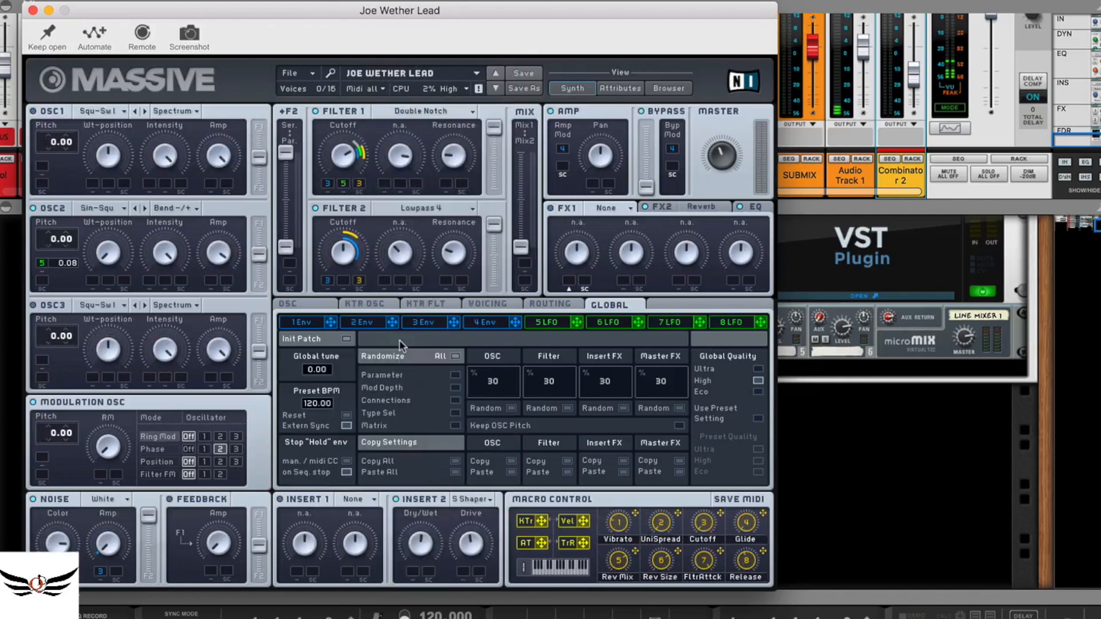
pyautogui.click(33, 10)
# Step: Raise the Combinator 2 channel fader in the main mixer while only the Line Mixer's Digital Shimmer channel is turned up
pyautogui.scroll(3, 632, 491)
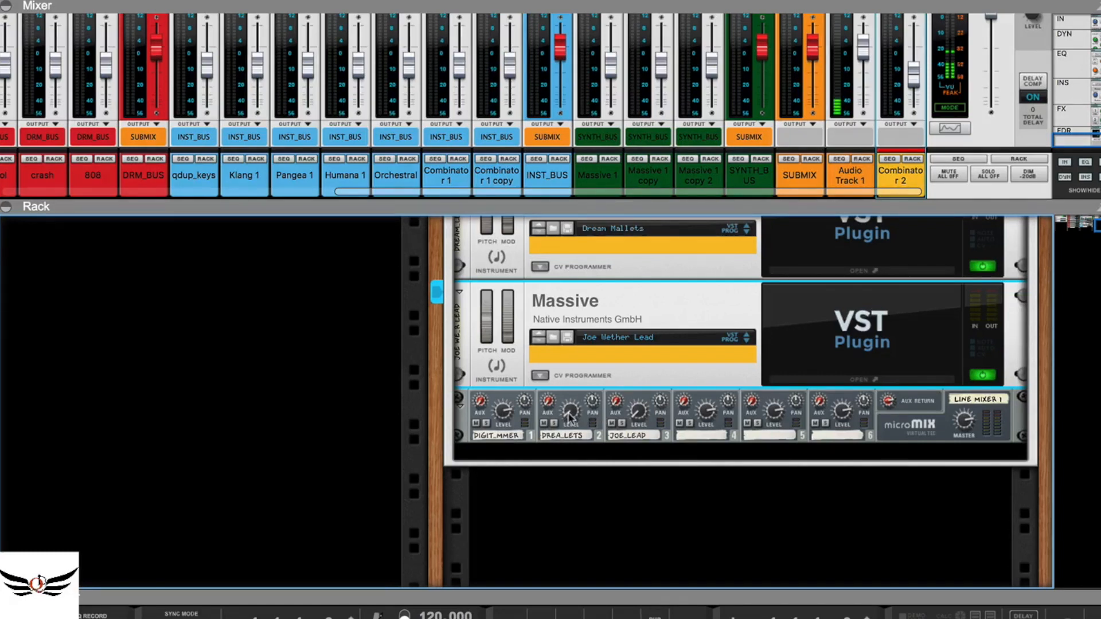
pyautogui.moveTo(569, 417)
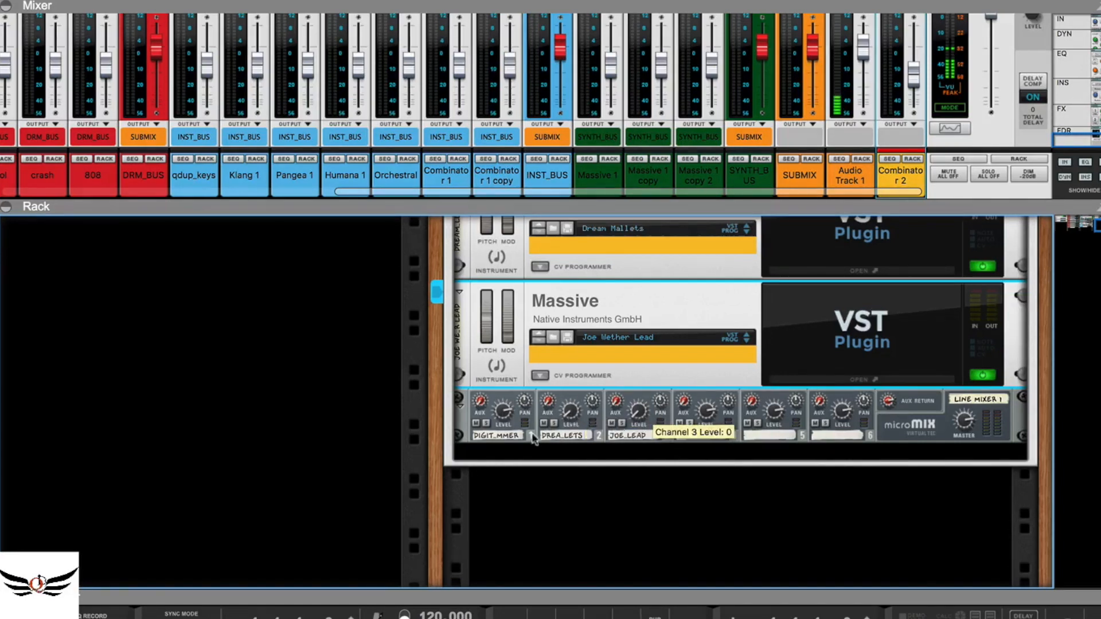
pyautogui.click(506, 424)
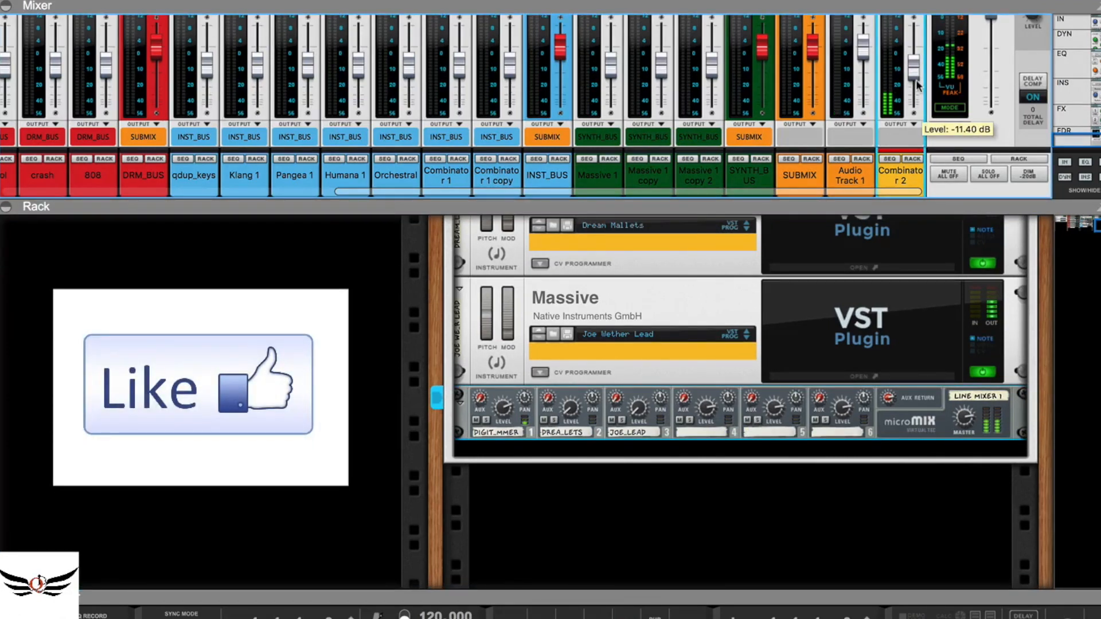
pyautogui.moveTo(917, 83); pyautogui.dragTo(917, 64)
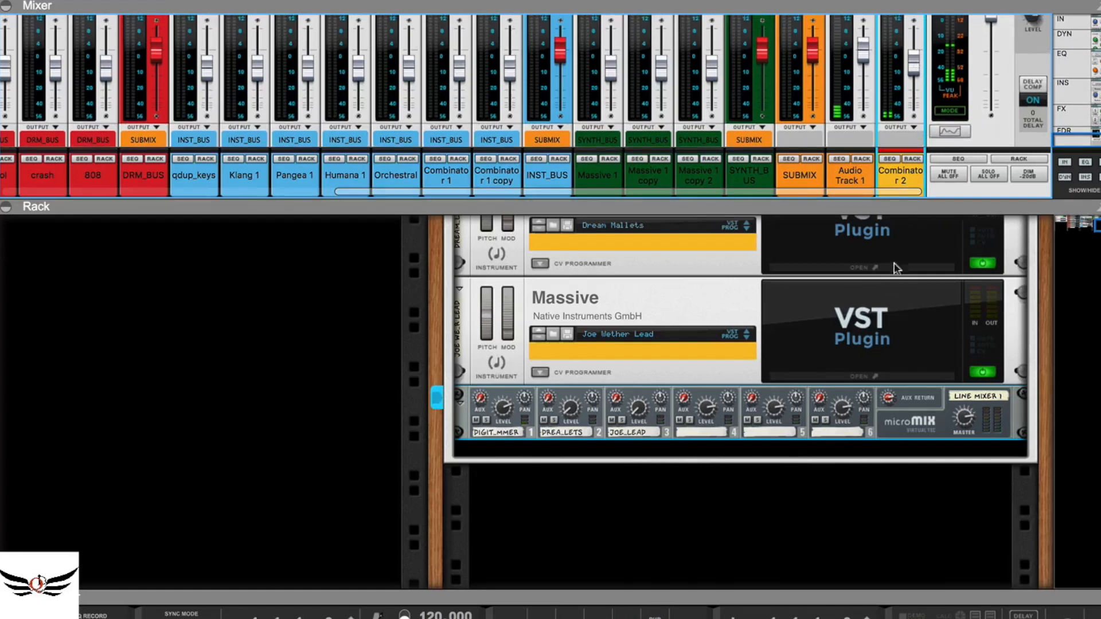
# Step: Turn up the levels of channels 2 and 3 on the Line Mixer to blend in Dream Mallets and Joe Wether Lead
pyautogui.scroll(5, 839, 335)
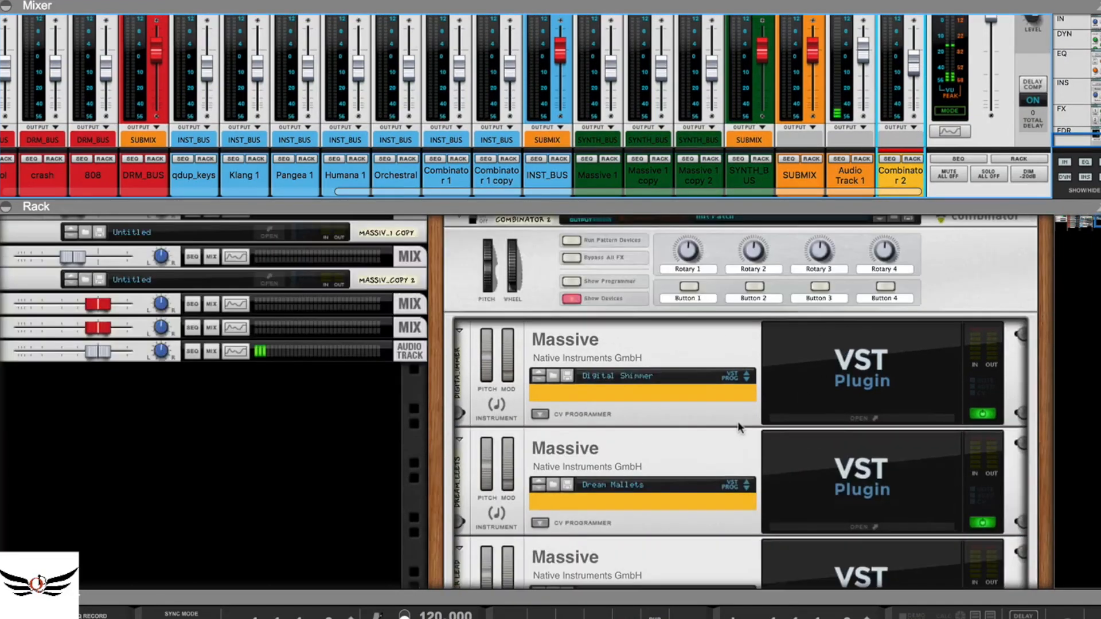
pyautogui.scroll(-7, 745, 424)
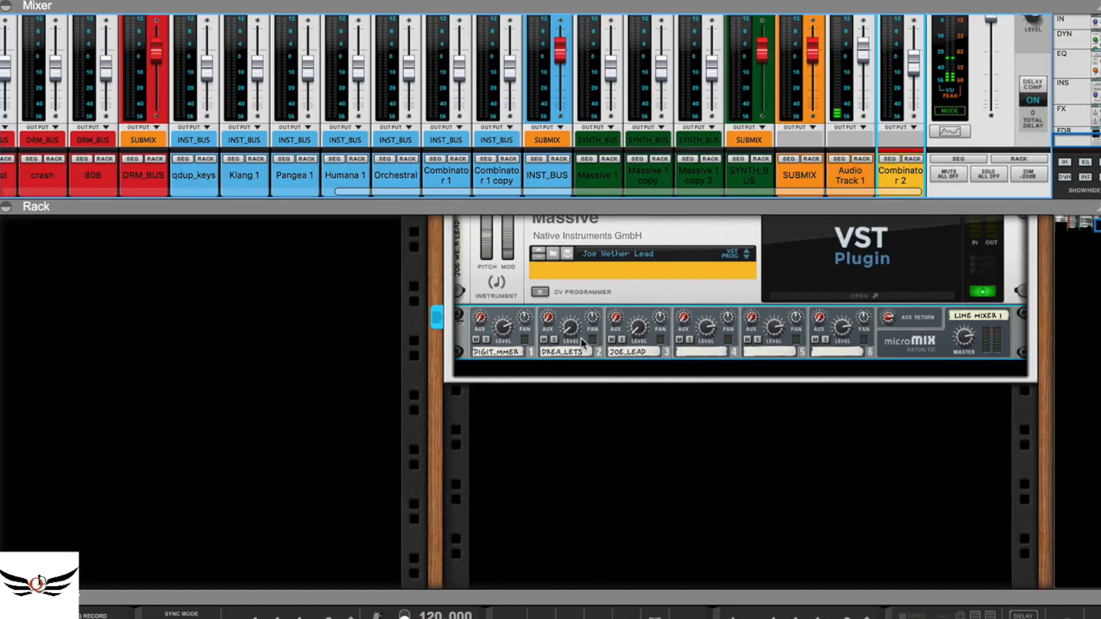
pyautogui.moveTo(575, 333); pyautogui.dragTo(570, 298)
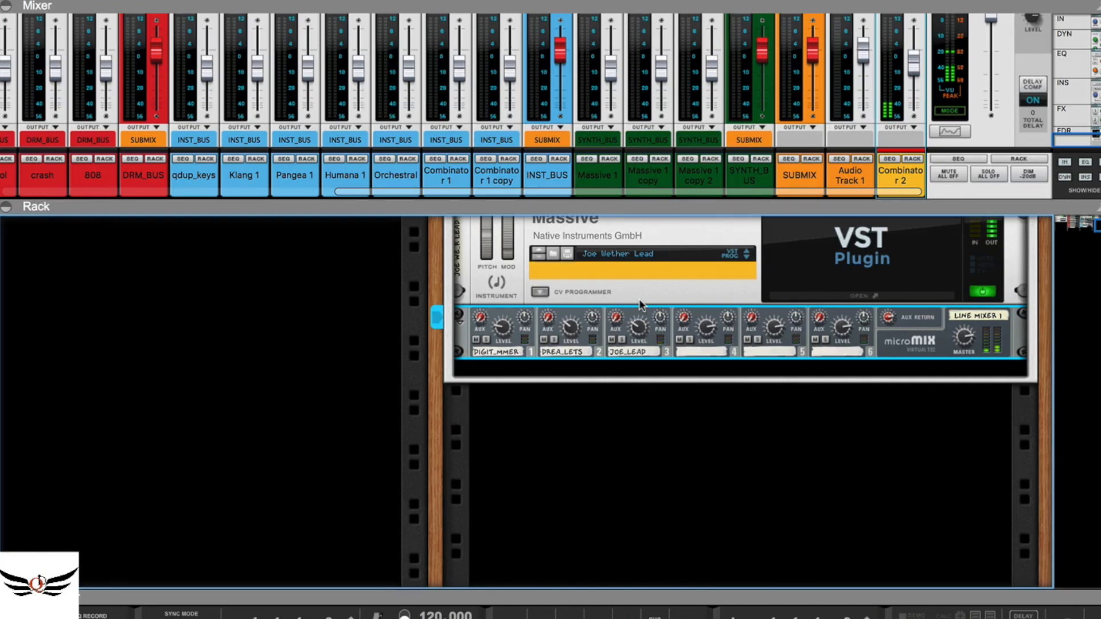
pyautogui.moveTo(637, 324); pyautogui.dragTo(638, 318)
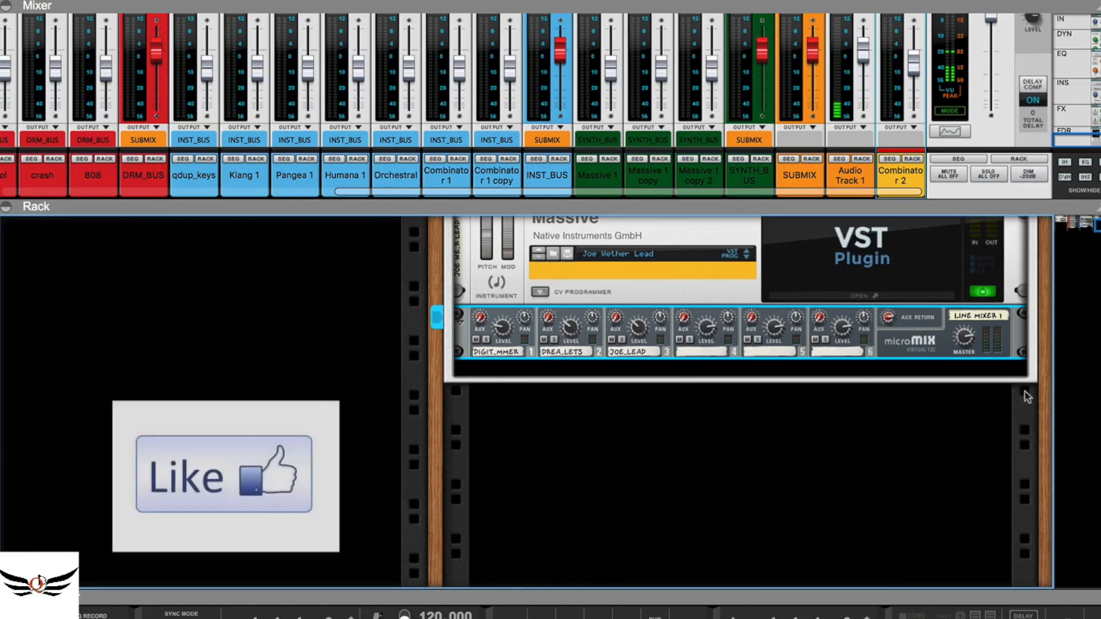
# Step: Show the Combinator's Programmer and select the Digital Shimmer device for modulation routing
pyautogui.scroll(1, 965, 362)
pyautogui.scroll(8, 963, 359)
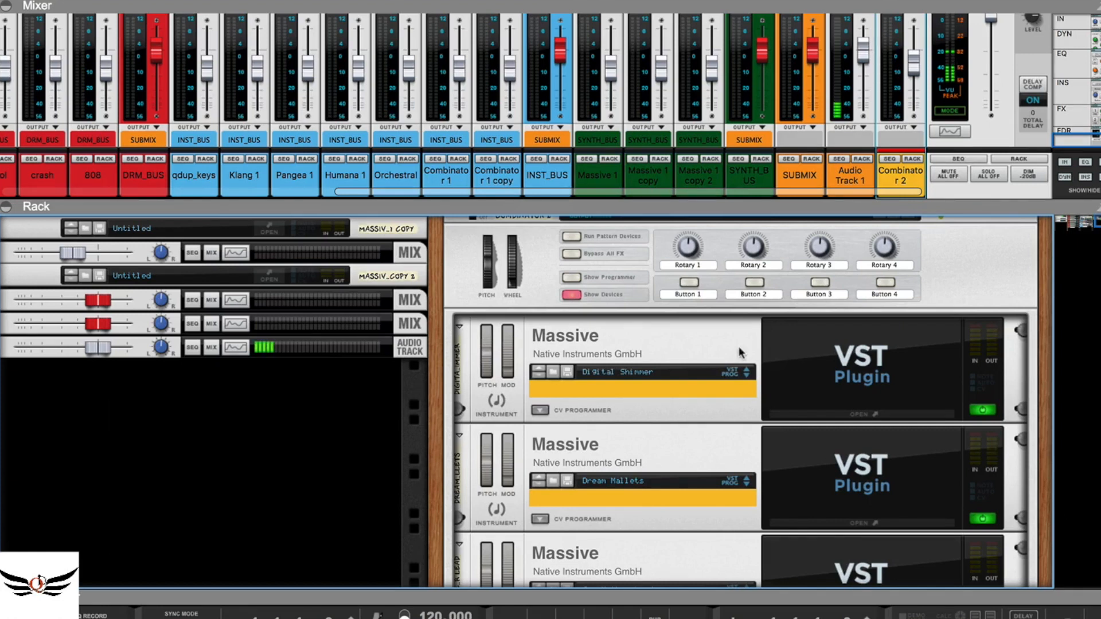
pyautogui.click(571, 279)
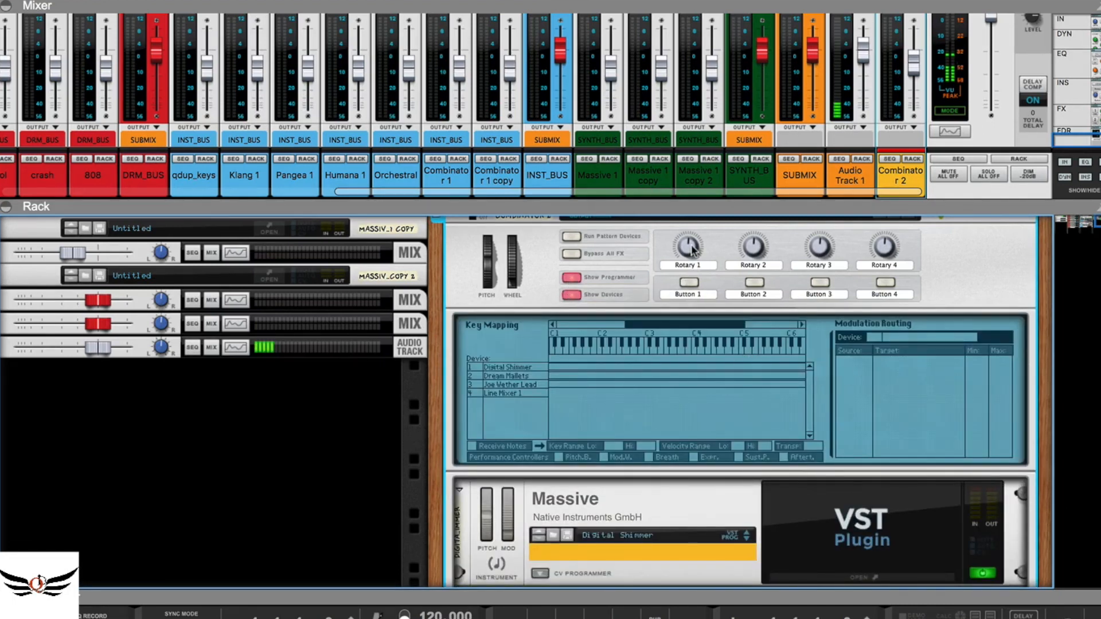
pyautogui.moveTo(692, 228); pyautogui.dragTo(688, 231)
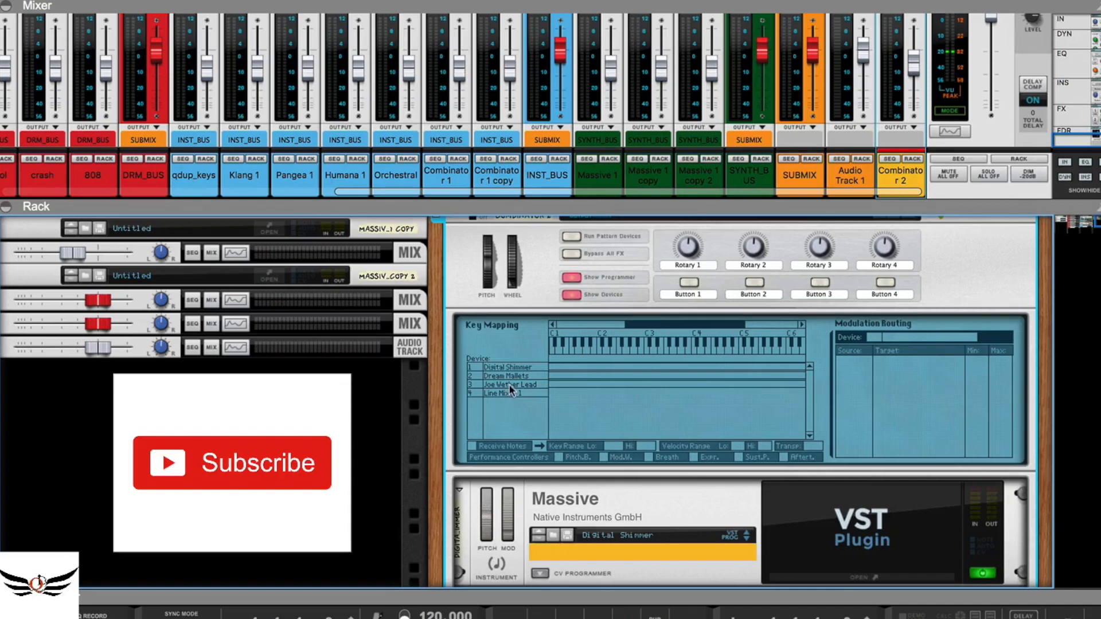
pyautogui.click(516, 370)
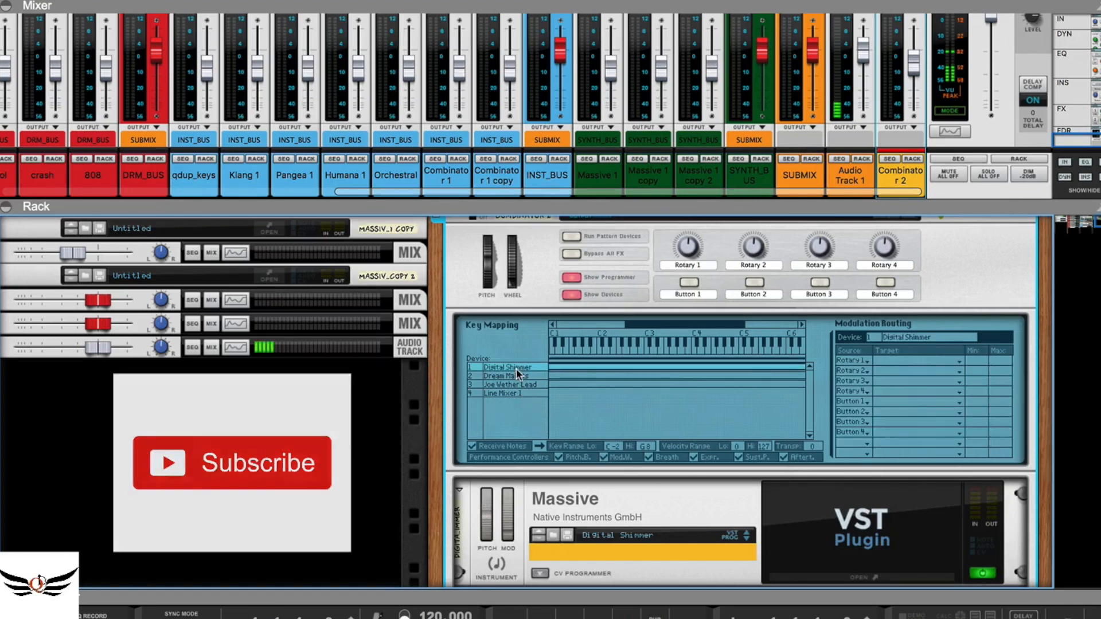
# Step: Open the Digital Shimmer Massive's plugin window, examine its Filter 1 Cutoff control, and close the window
pyautogui.scroll(-5, 804, 424)
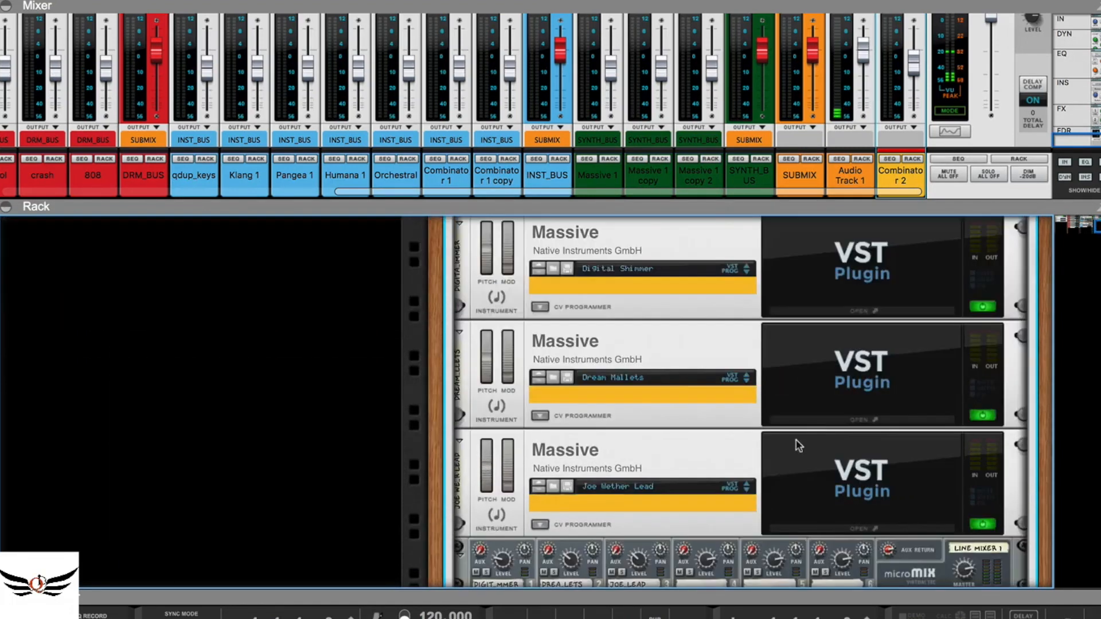
pyautogui.click(875, 316)
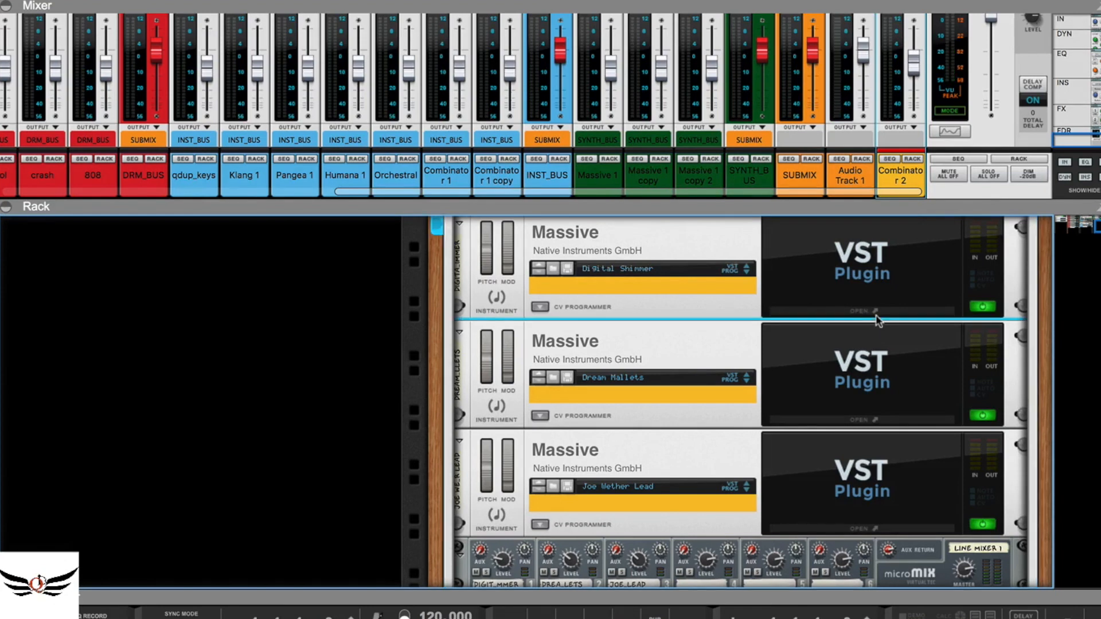
pyautogui.click(875, 312)
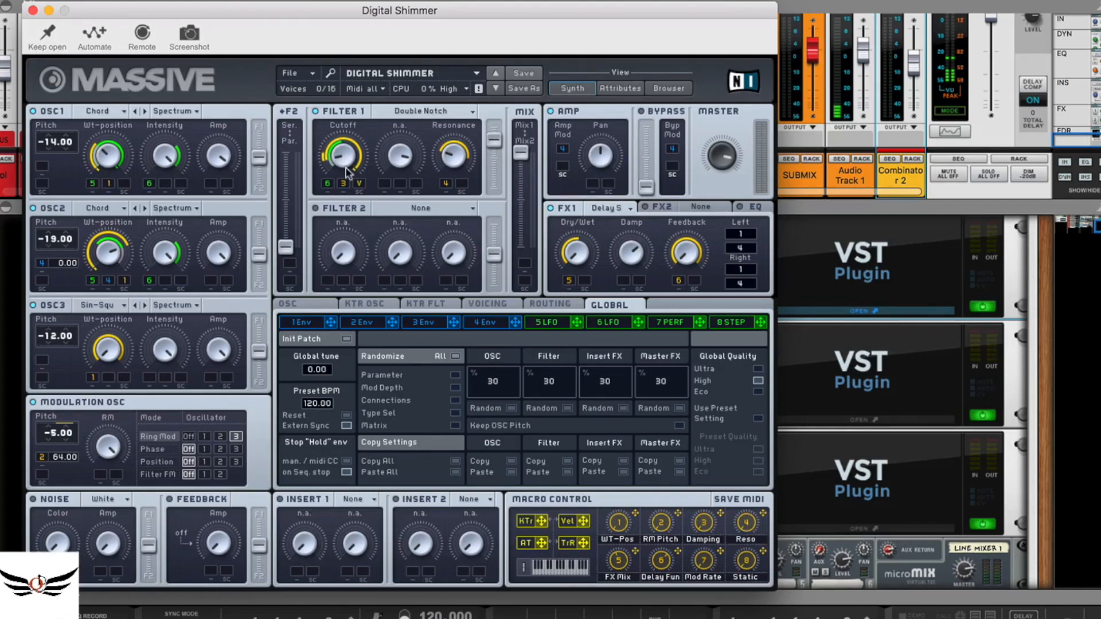
pyautogui.click(33, 10)
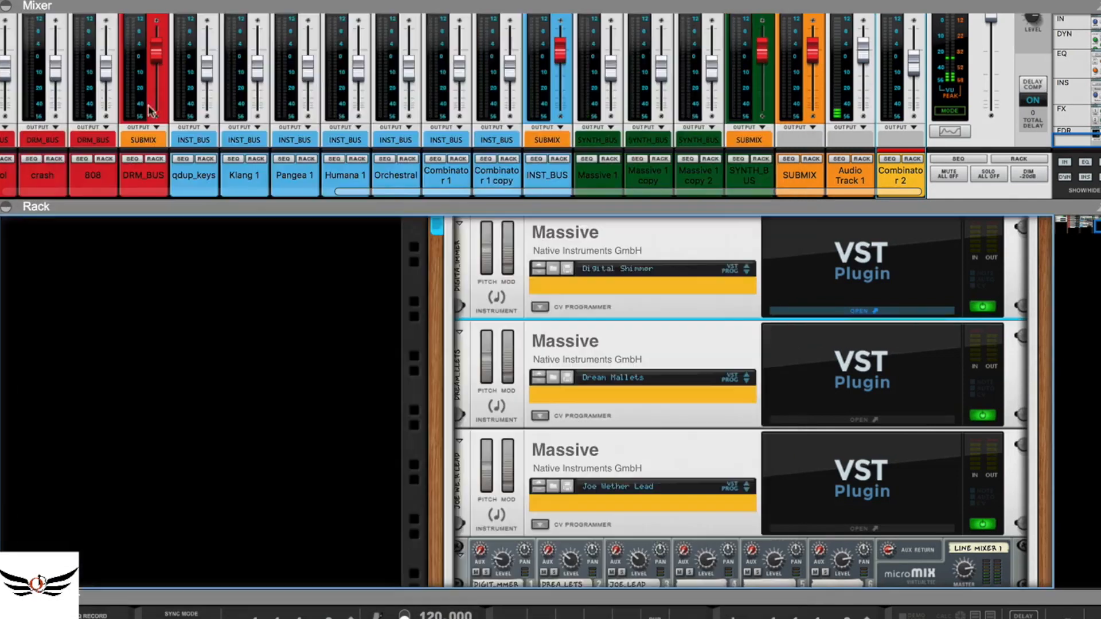
# Step: Route Rotary 1 to FILTER1-CUT from Group 2 for the Digital Shimmer device in the Combinator's Modulation Routing
pyautogui.scroll(6, 709, 335)
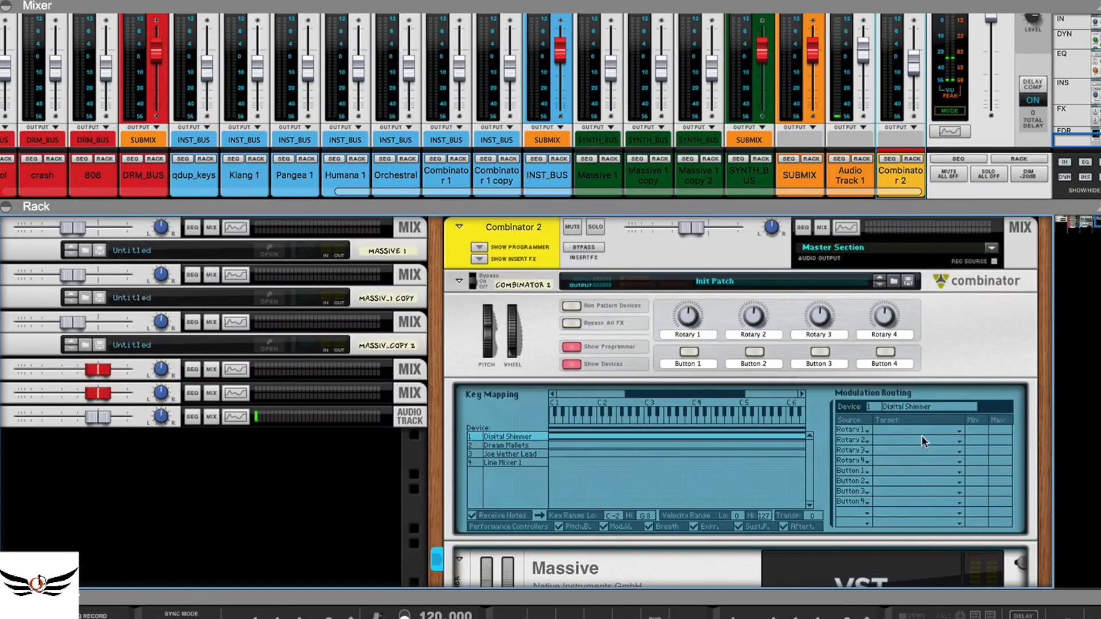
pyautogui.click(954, 430)
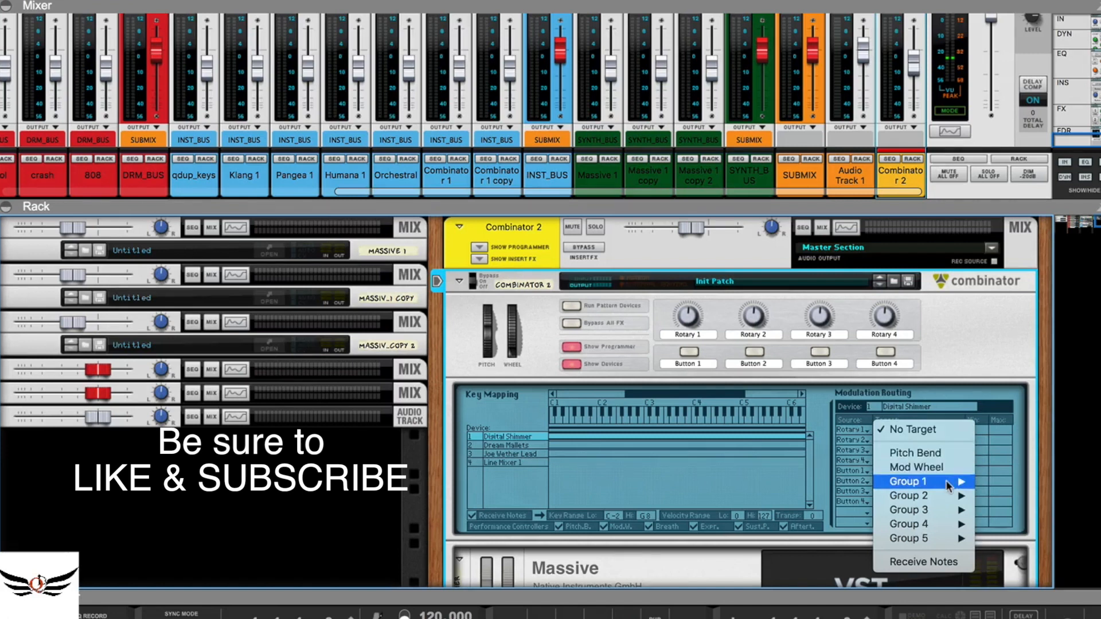
pyautogui.moveTo(946, 480)
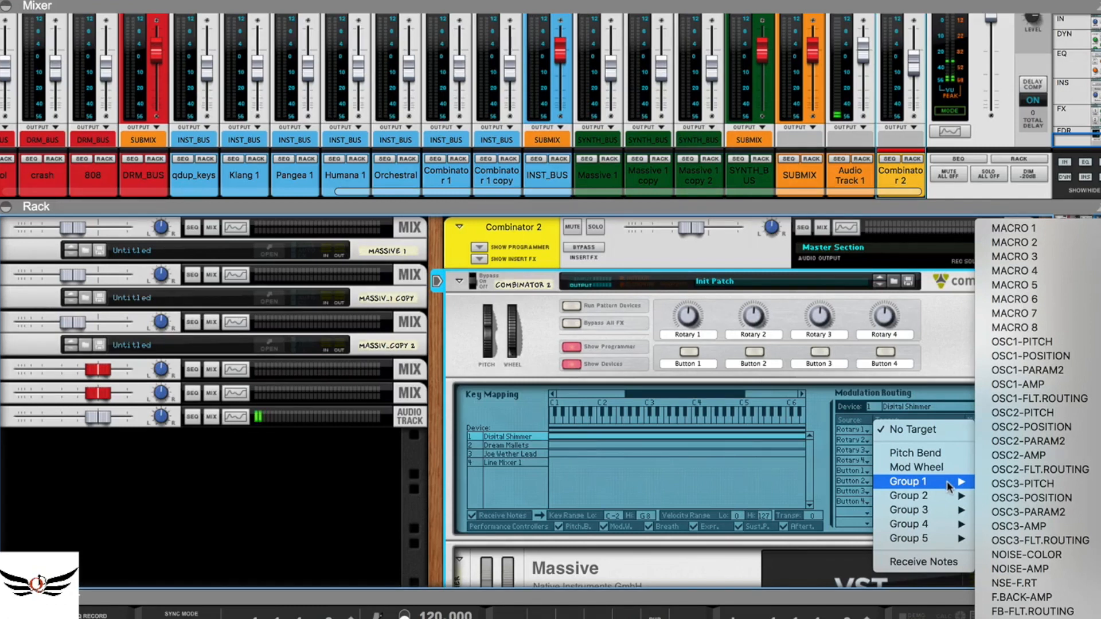
pyautogui.click(1045, 598)
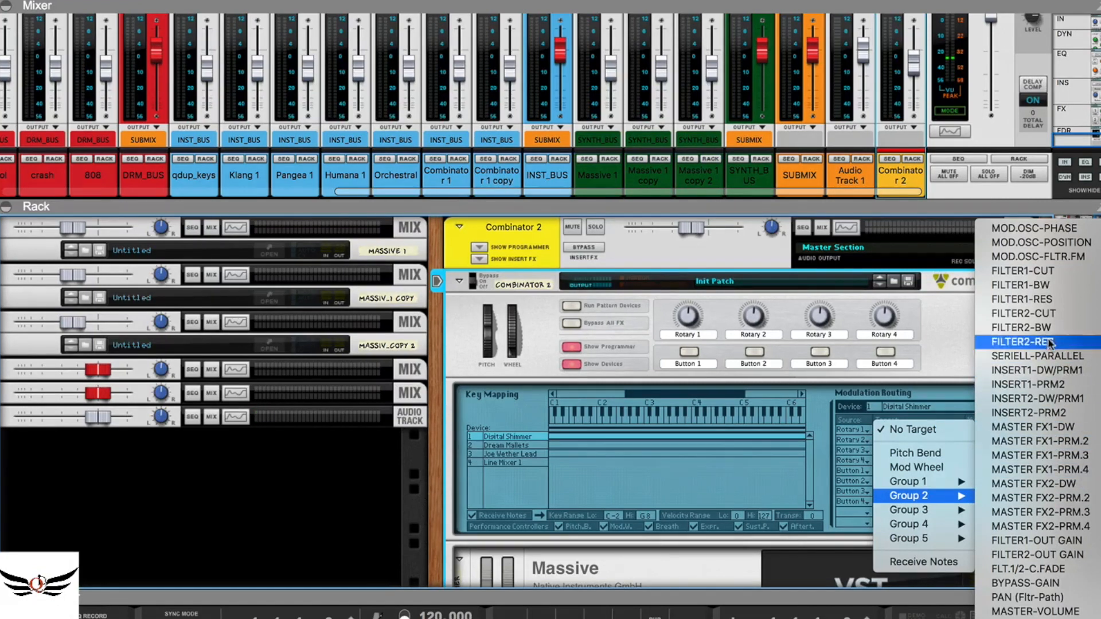
pyautogui.click(1052, 271)
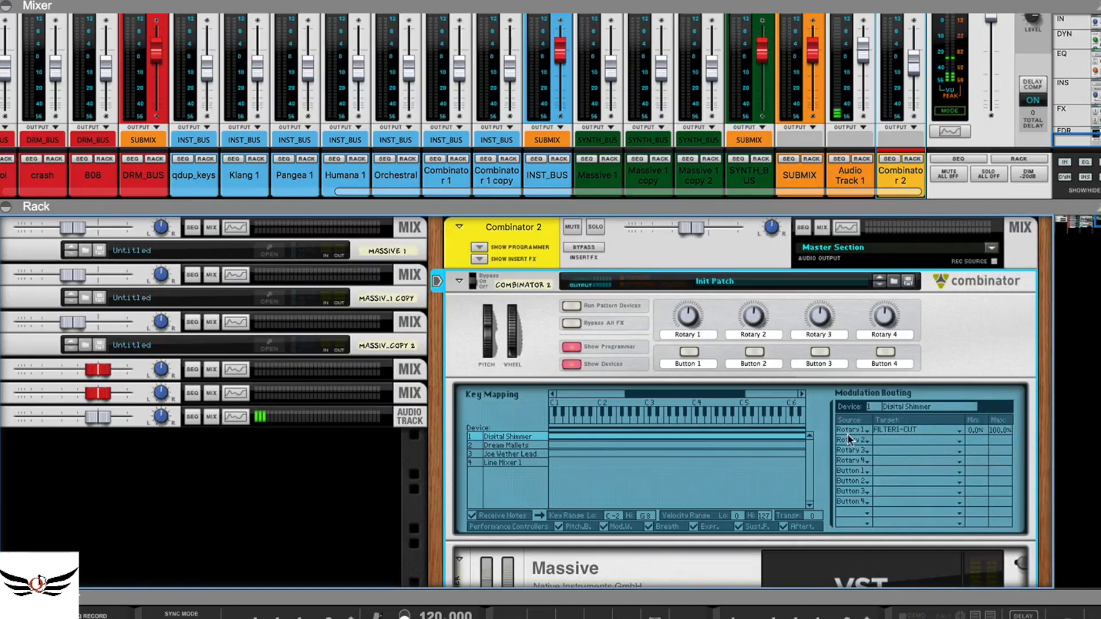
# Step: Rename the Combinator's Rotary 1 label as filter_cutoff_1
pyautogui.doubleClick(694, 333)
pyautogui.write('filter_cutof')
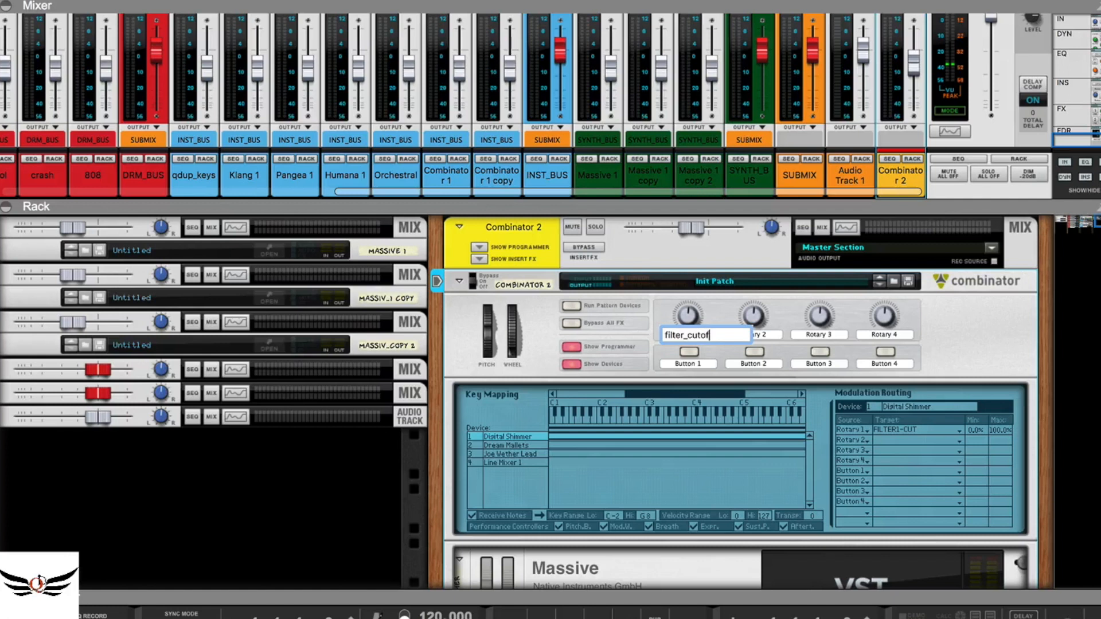
pyautogui.write('f_1')
pyautogui.press('Return')
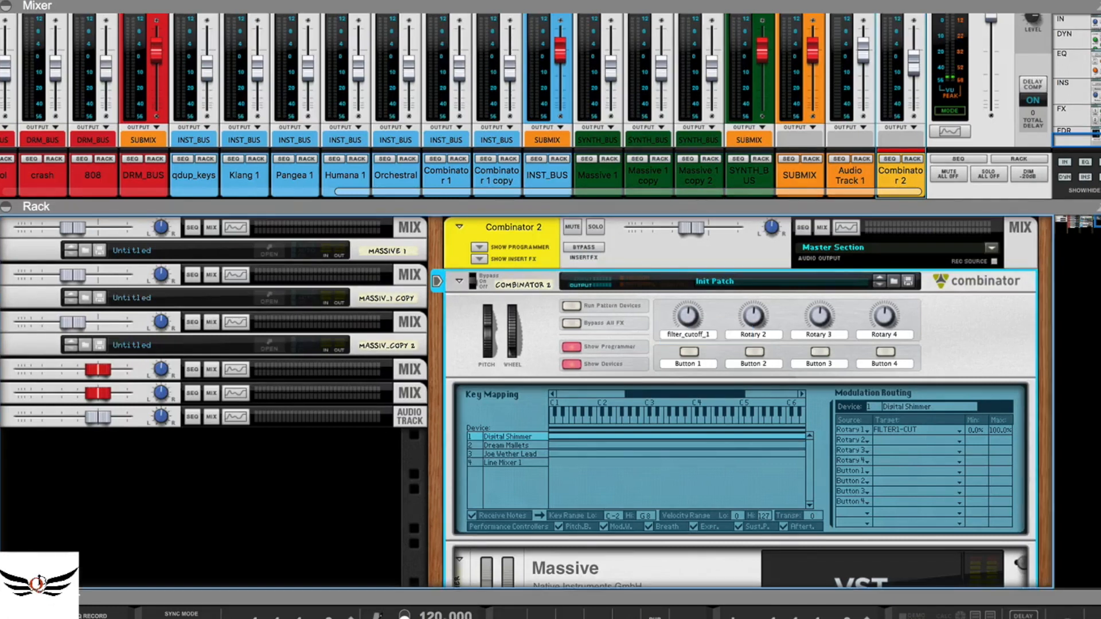
# Step: Mute Line Mixer channels 2 and 3 to isolate Digital Shimmer, and turn the filter_cutoff_1 rotary to about 71
pyautogui.moveTo(682, 326)
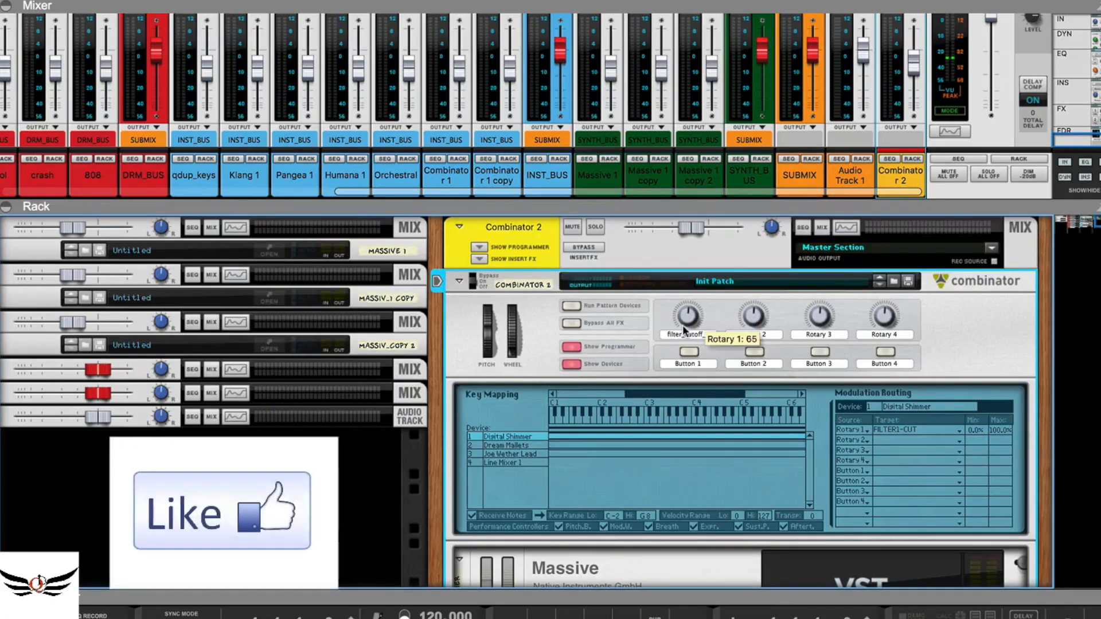
pyautogui.scroll(-10, 679, 445)
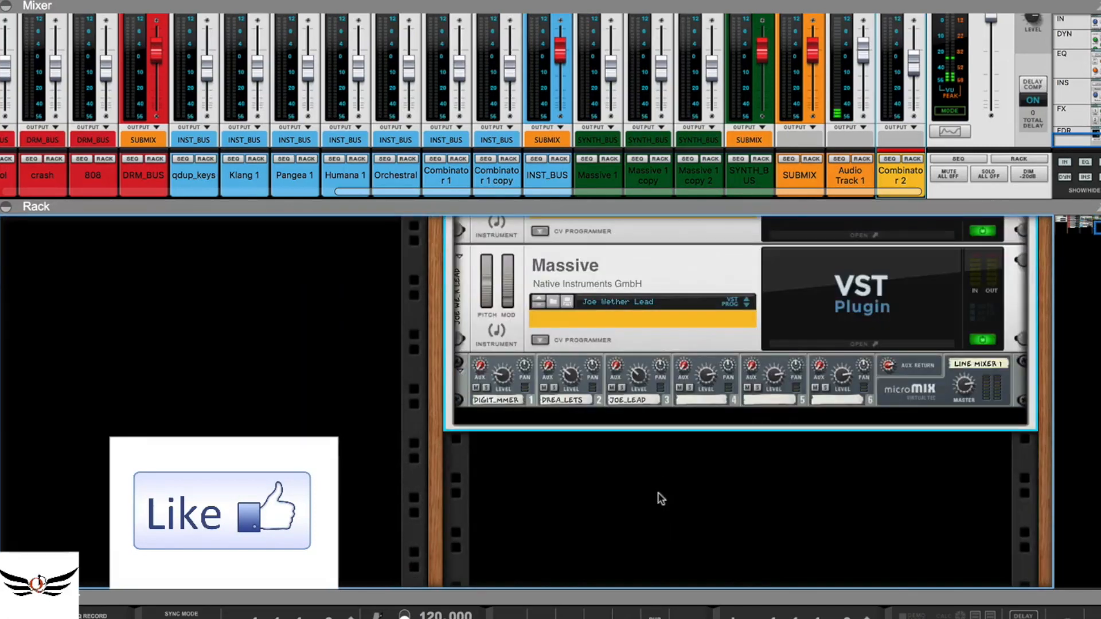
pyautogui.click(544, 390)
pyautogui.scroll(5, 631, 379)
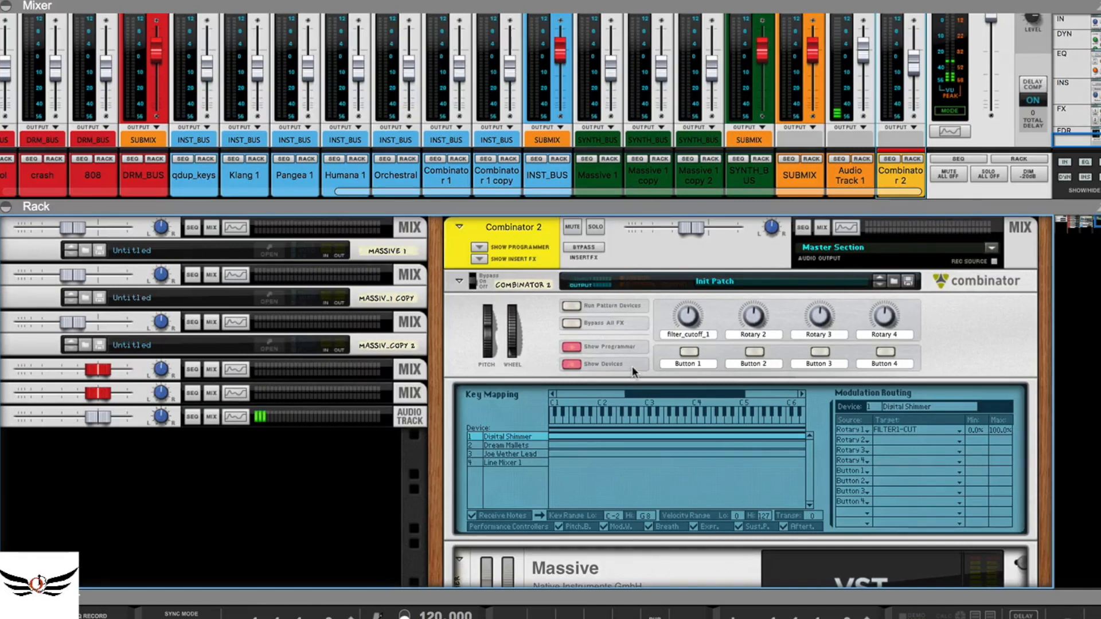
pyautogui.moveTo(688, 320); pyautogui.dragTo(683, 294)
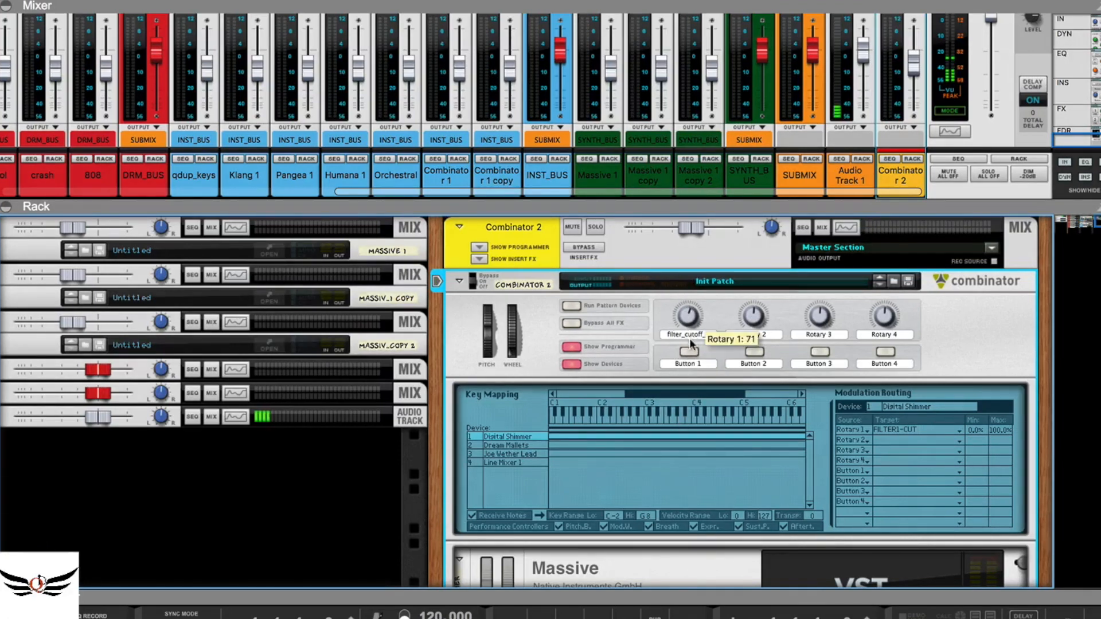
pyautogui.scroll(-10, 643, 382)
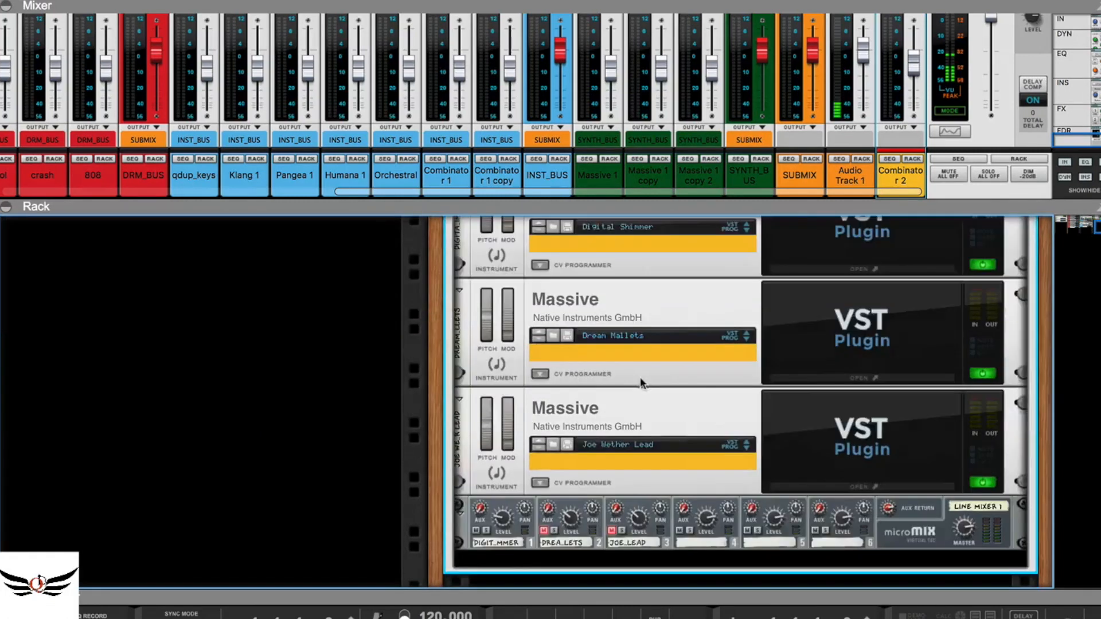
# Step: Raise the Combinator 2 channel fader to about -1.84 dB and unmute channels 2 and 3 on the Line Mixer
pyautogui.scroll(10, 650, 381)
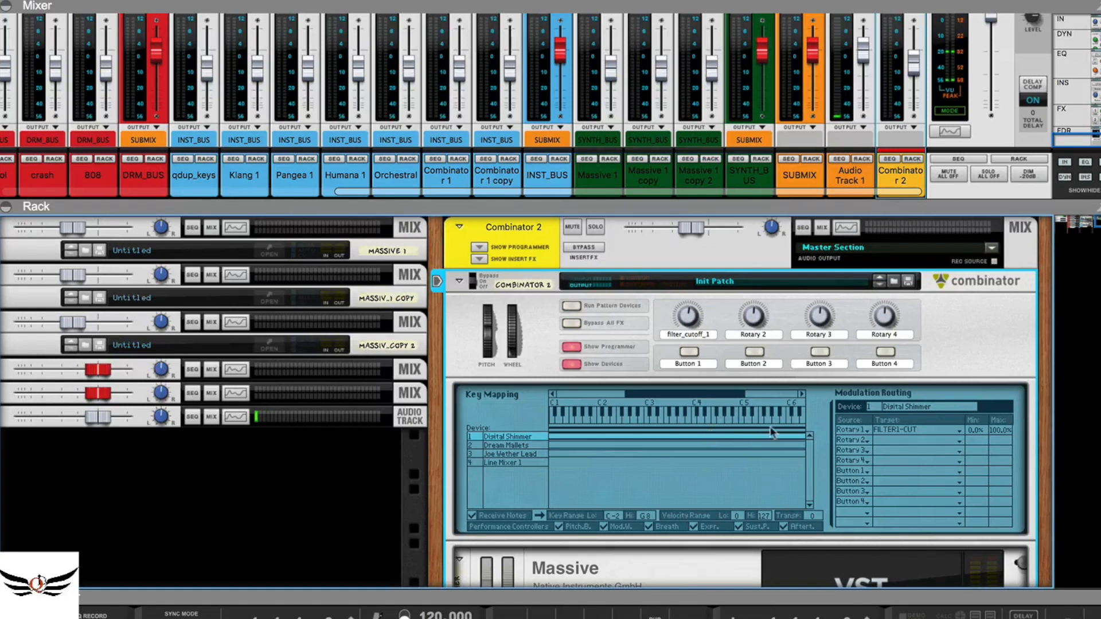
pyautogui.scroll(-5, 896, 396)
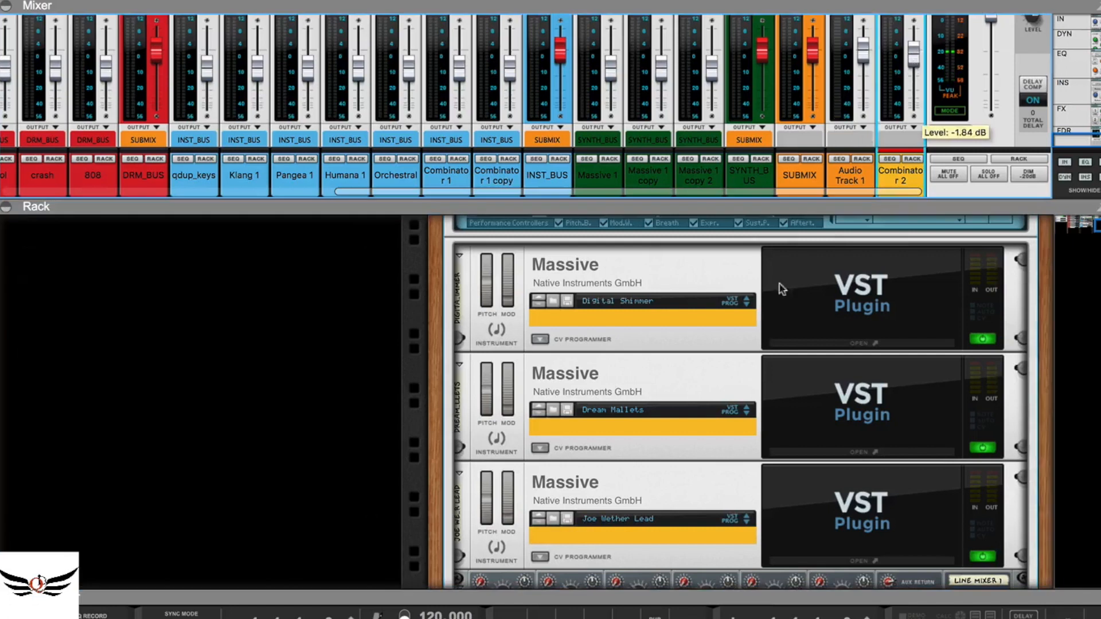
pyautogui.scroll(-5, 725, 331)
pyautogui.click(545, 388)
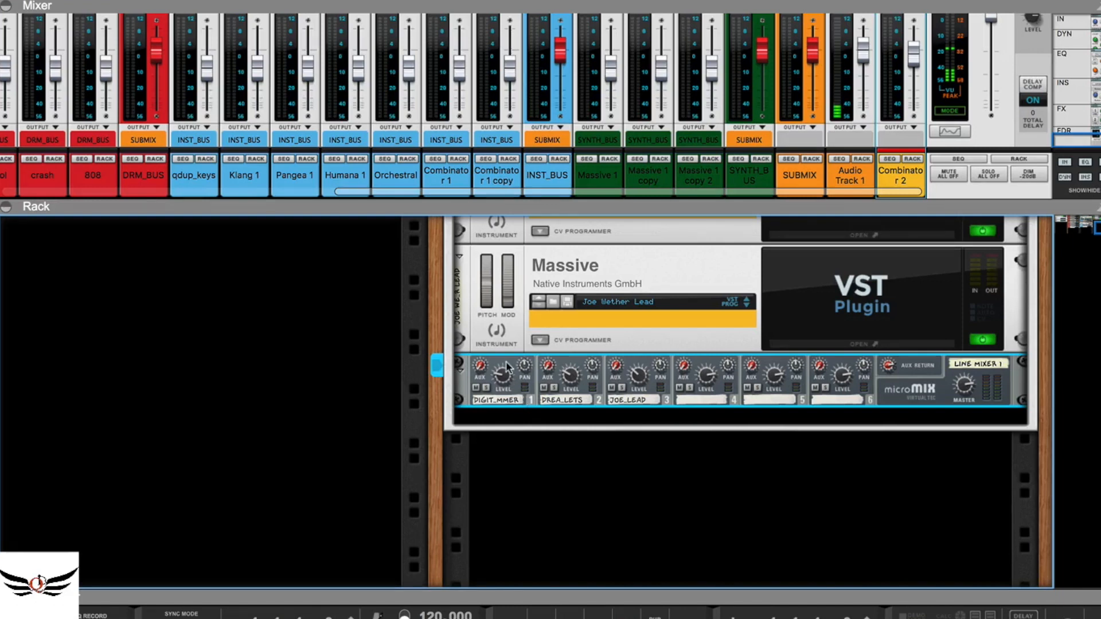
# Step: Save the Combinator patch as combi_practice in the Documents folder
pyautogui.scroll(5, 705, 291)
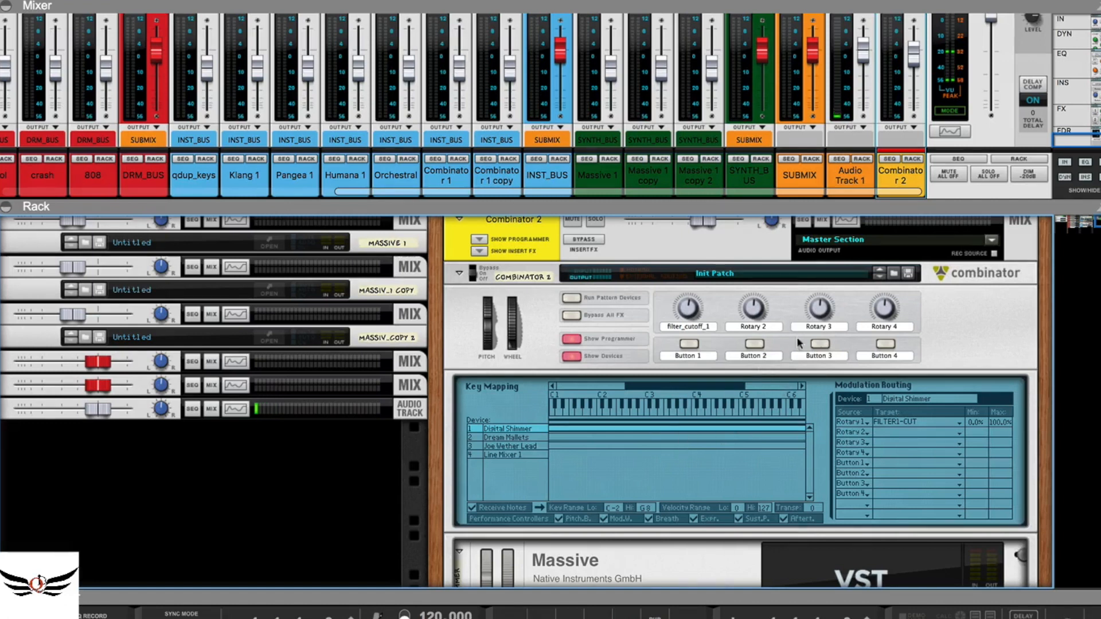
pyautogui.click(908, 276)
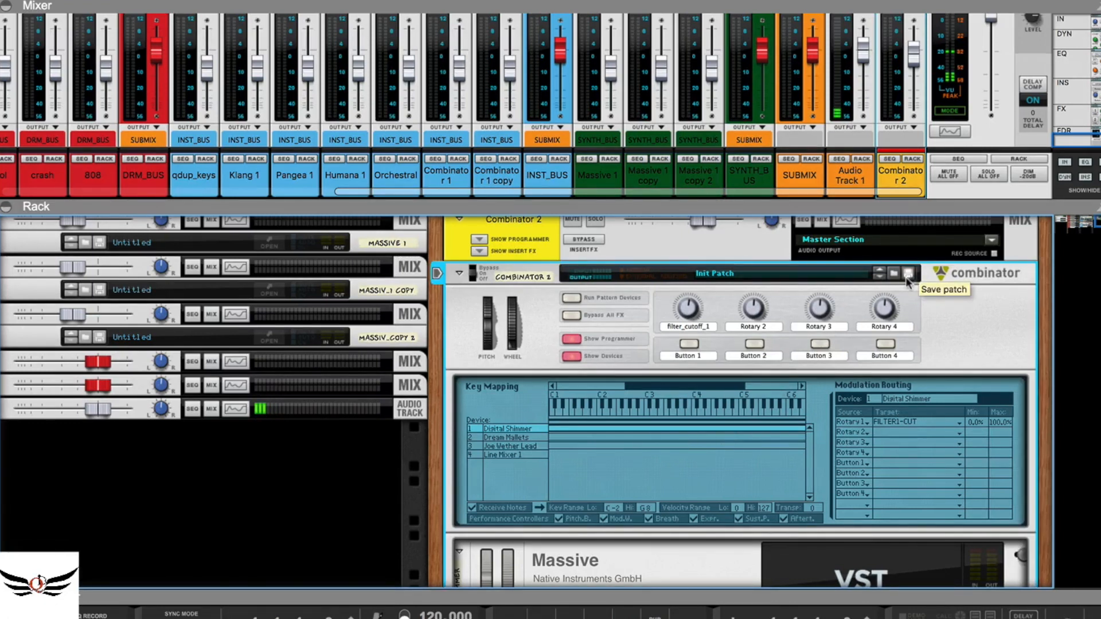
pyautogui.click(908, 276)
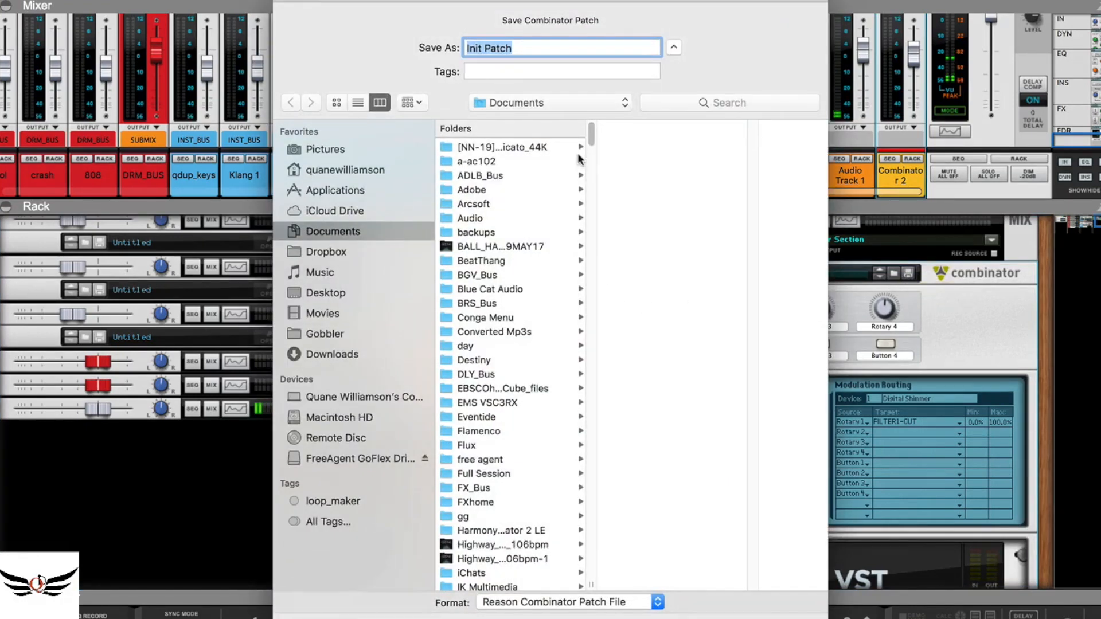
pyautogui.write('com')
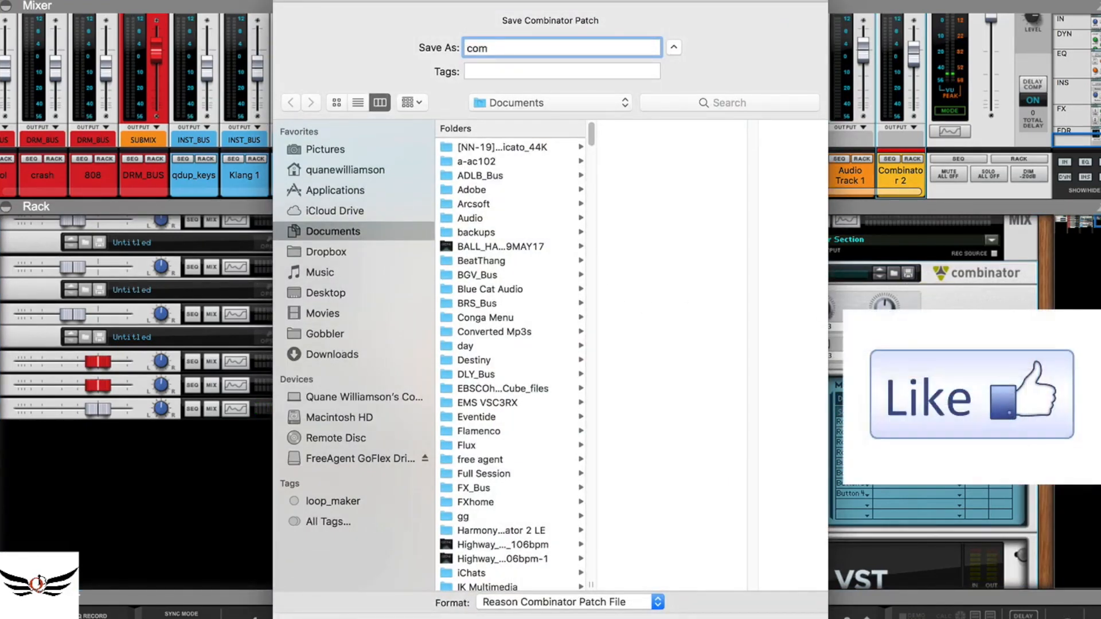
pyautogui.write('bi_practi')
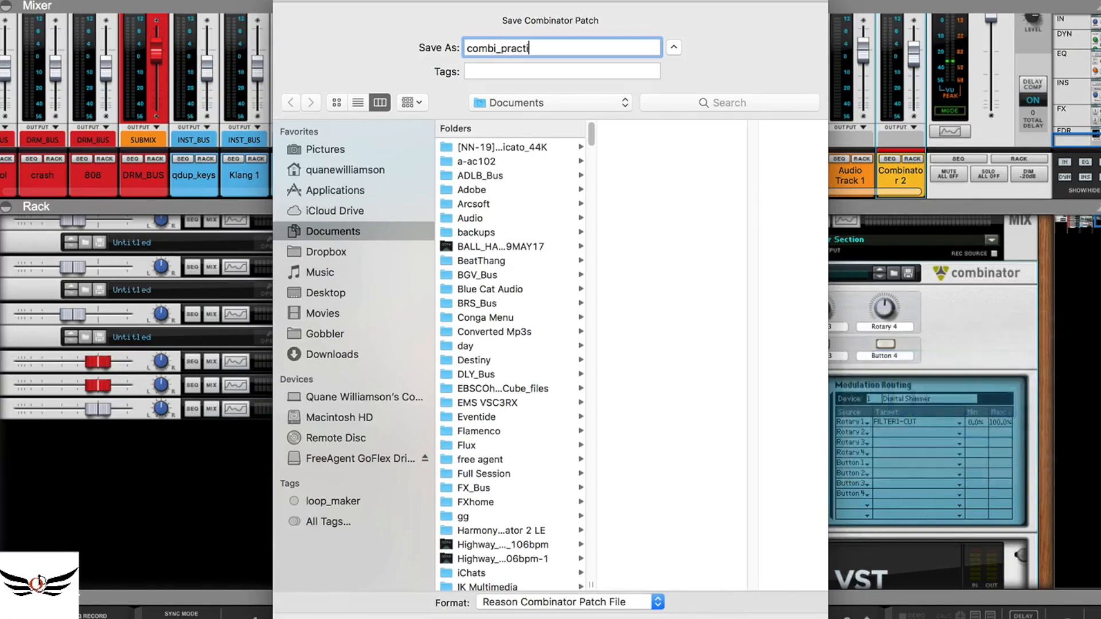
pyautogui.write('ce')
pyautogui.press('Return')
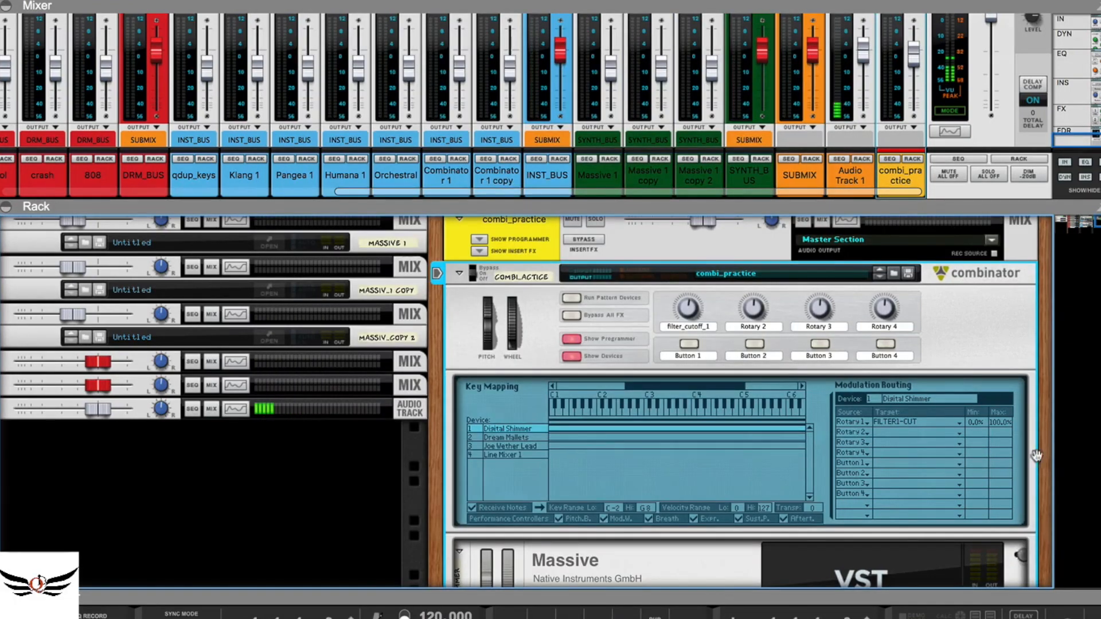
# Step: Examine the combi_practice Combinator from its Programmer through the three Massive devices to the insertion space below the Line Mixer
pyautogui.scroll(-5, 989, 443)
pyautogui.scroll(5, 989, 445)
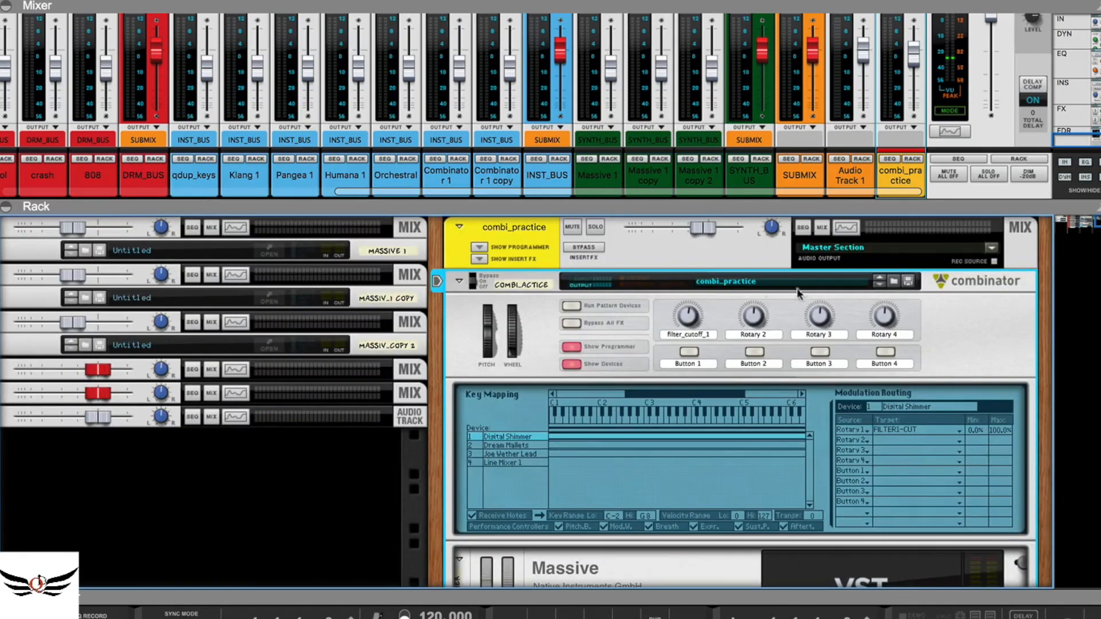
pyautogui.scroll(-5, 902, 507)
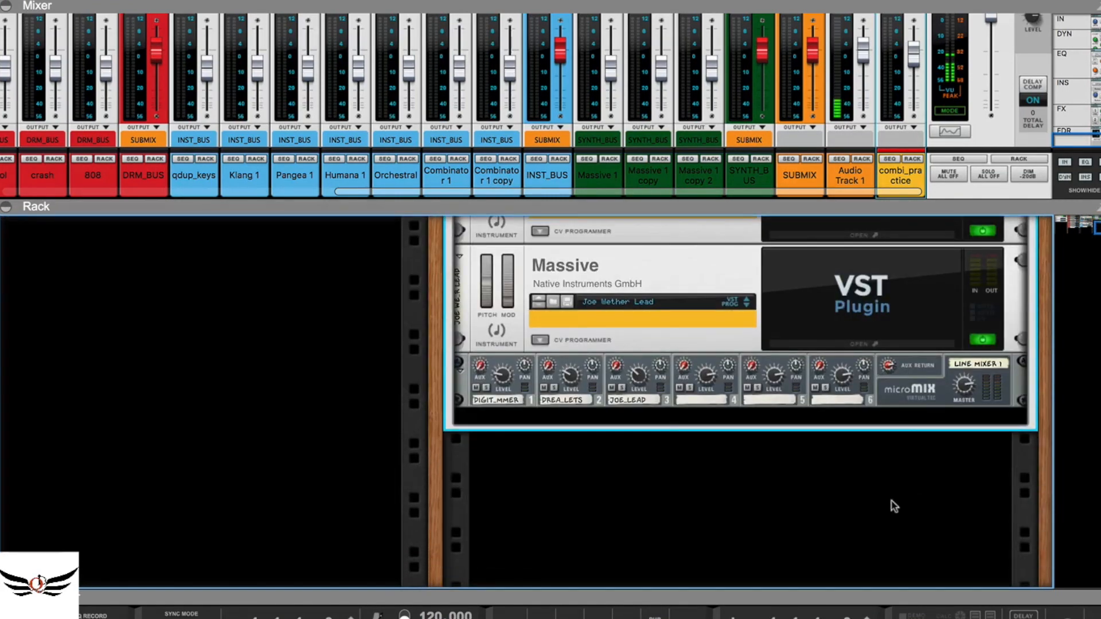
pyautogui.click(904, 424)
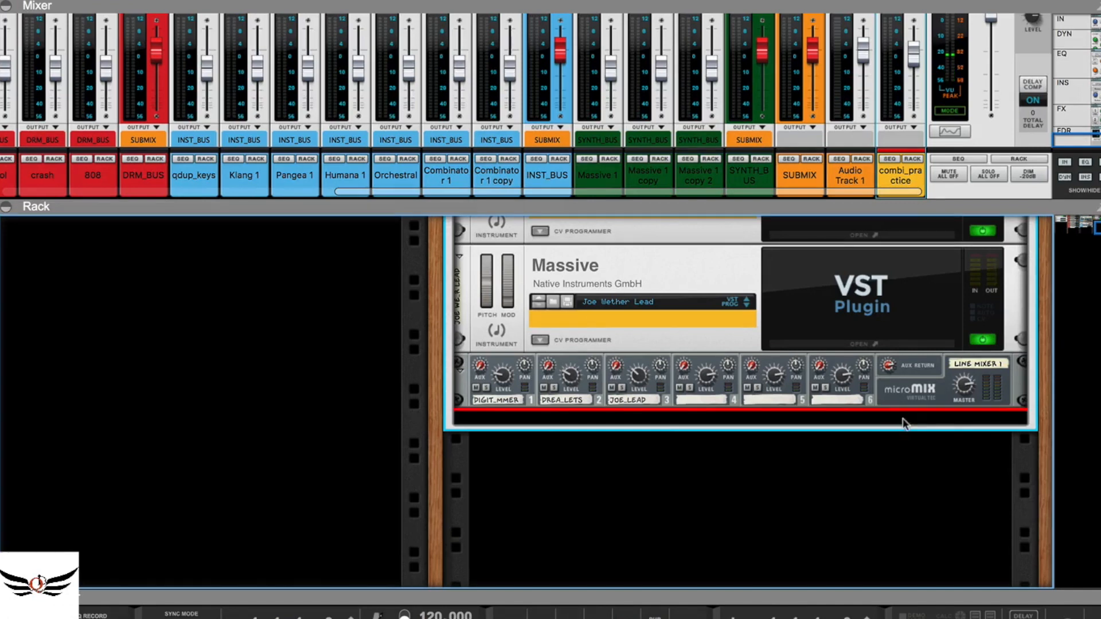
pyautogui.scroll(3, 896, 419)
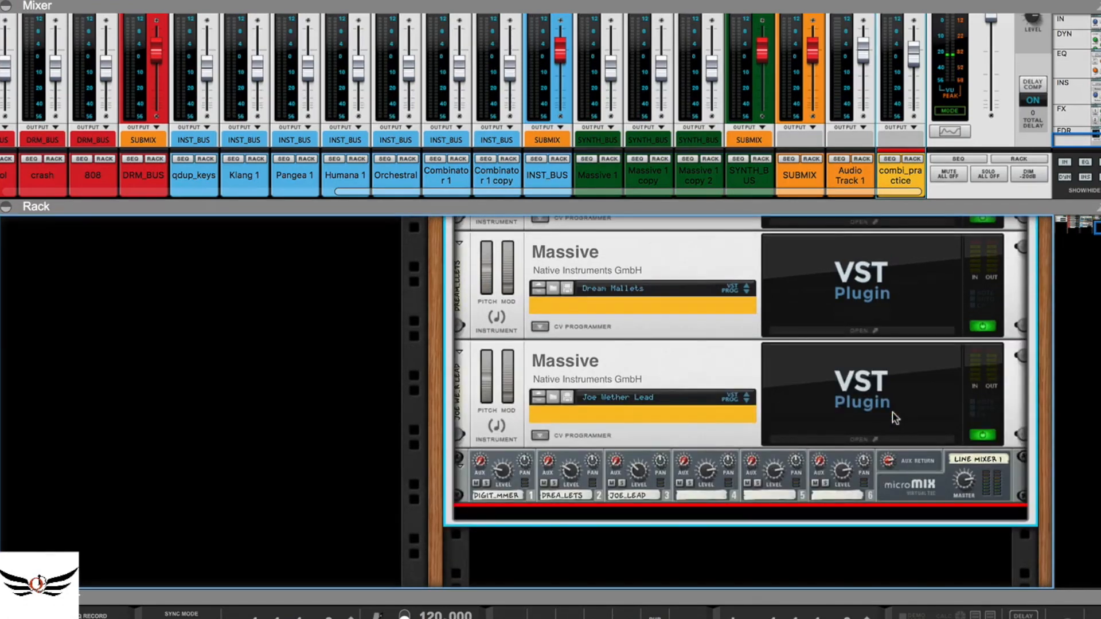
pyautogui.scroll(2, 895, 419)
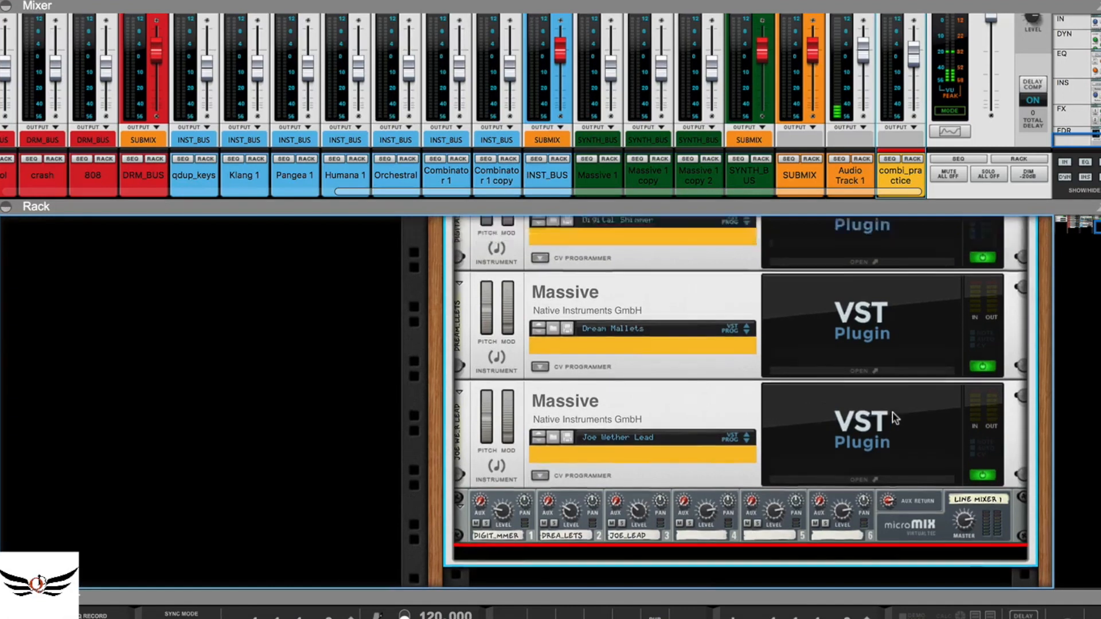
pyautogui.scroll(2, 895, 419)
pyautogui.scroll(5, 894, 414)
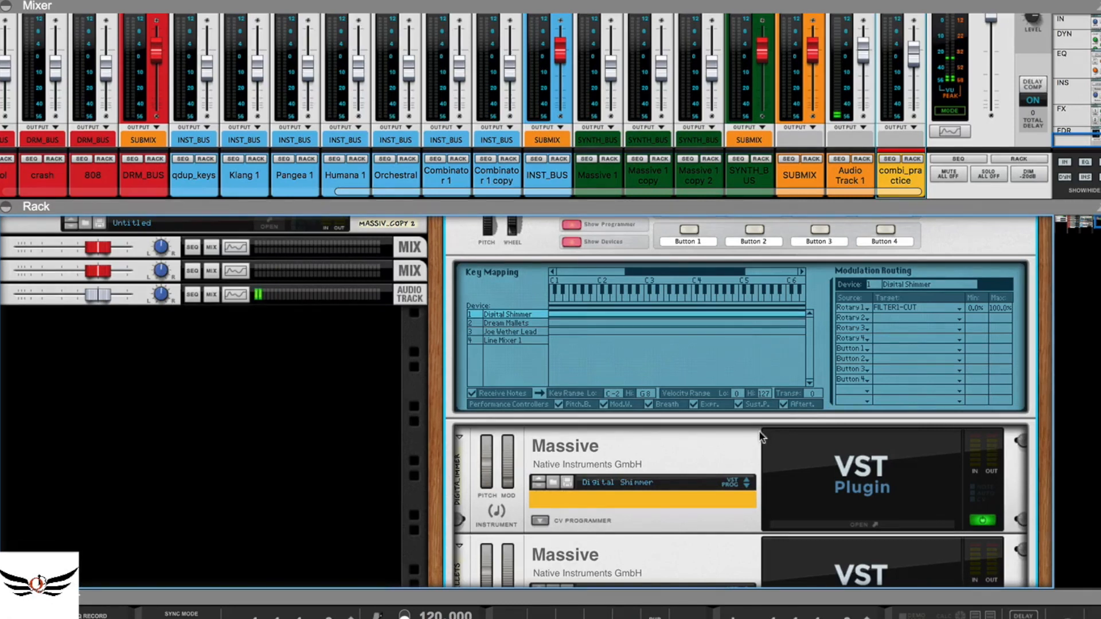
pyautogui.scroll(-7, 761, 437)
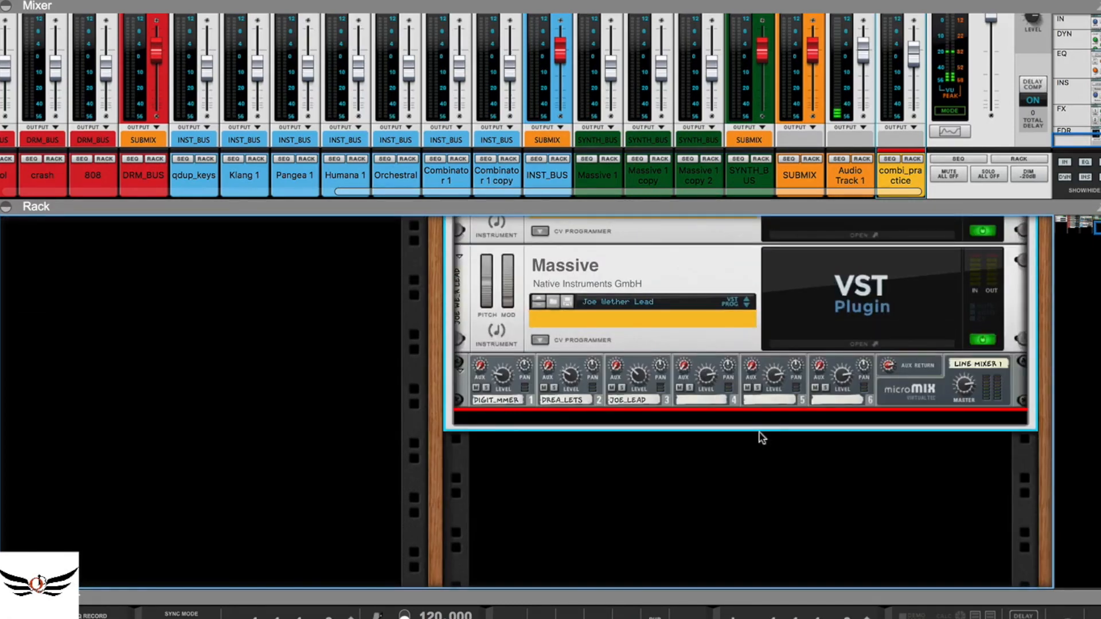
# Step: Collapse the combi_practice Combinator in the rack and expand it again
pyautogui.scroll(10, 761, 437)
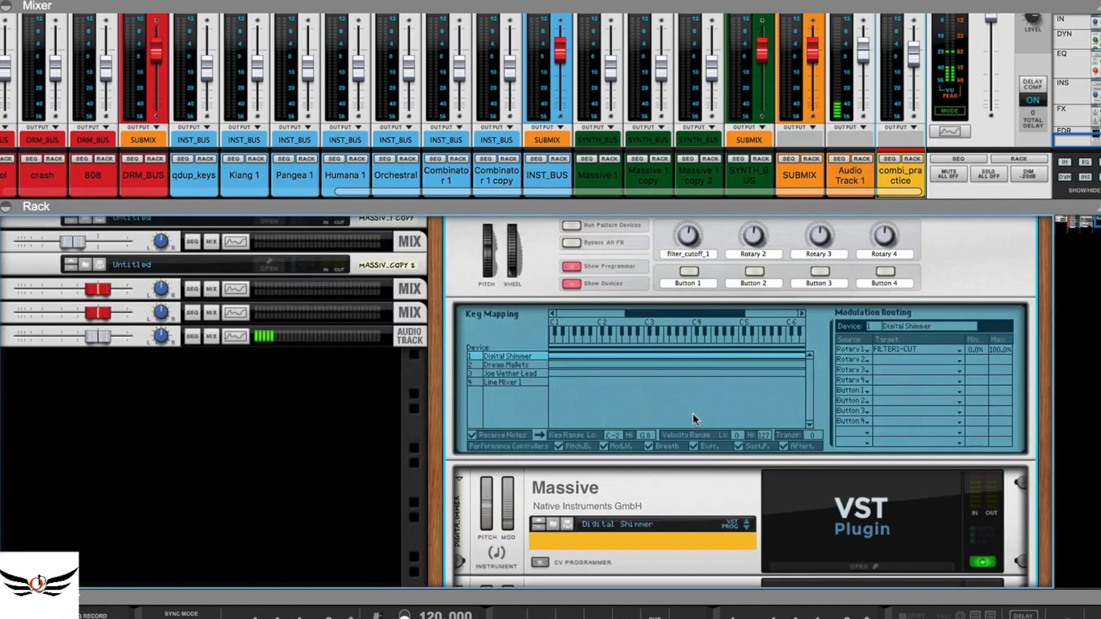
pyautogui.scroll(3, 693, 414)
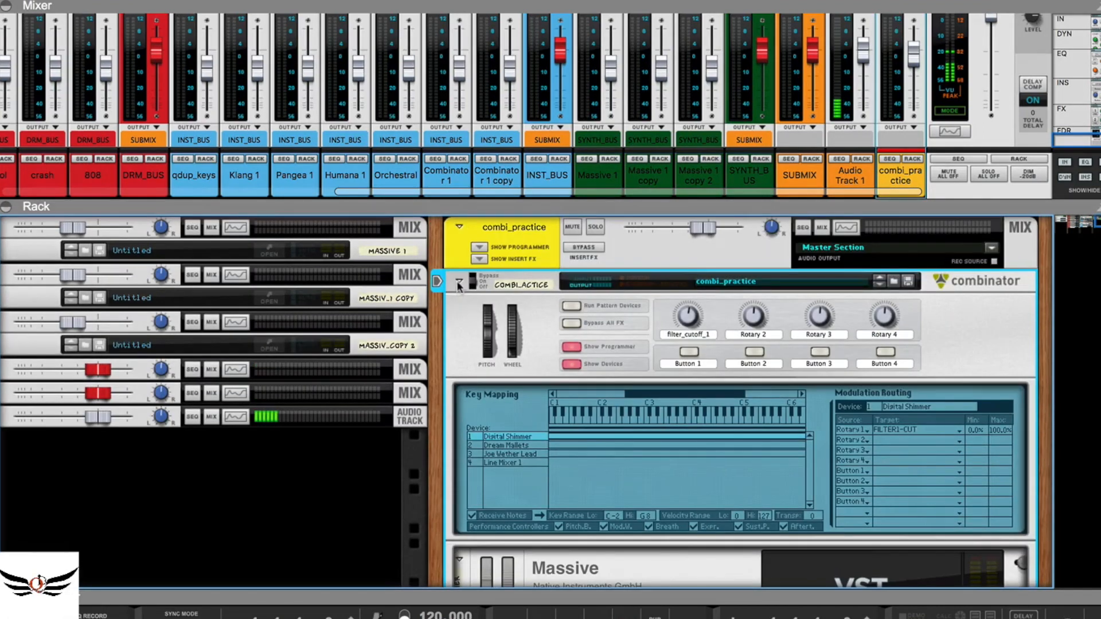
pyautogui.click(459, 284)
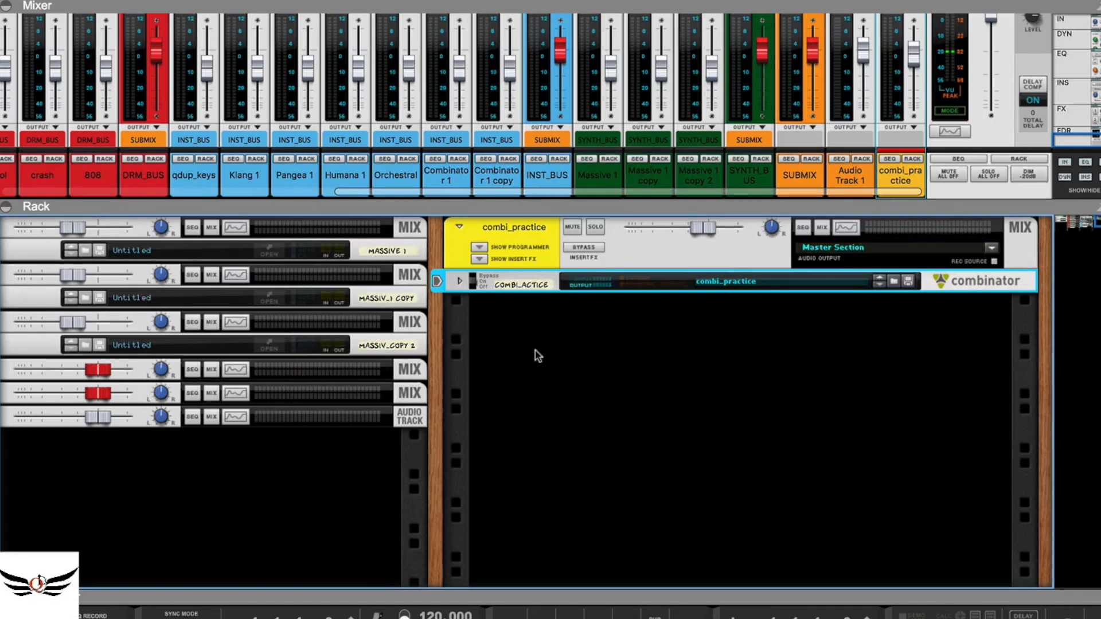
pyautogui.click(460, 282)
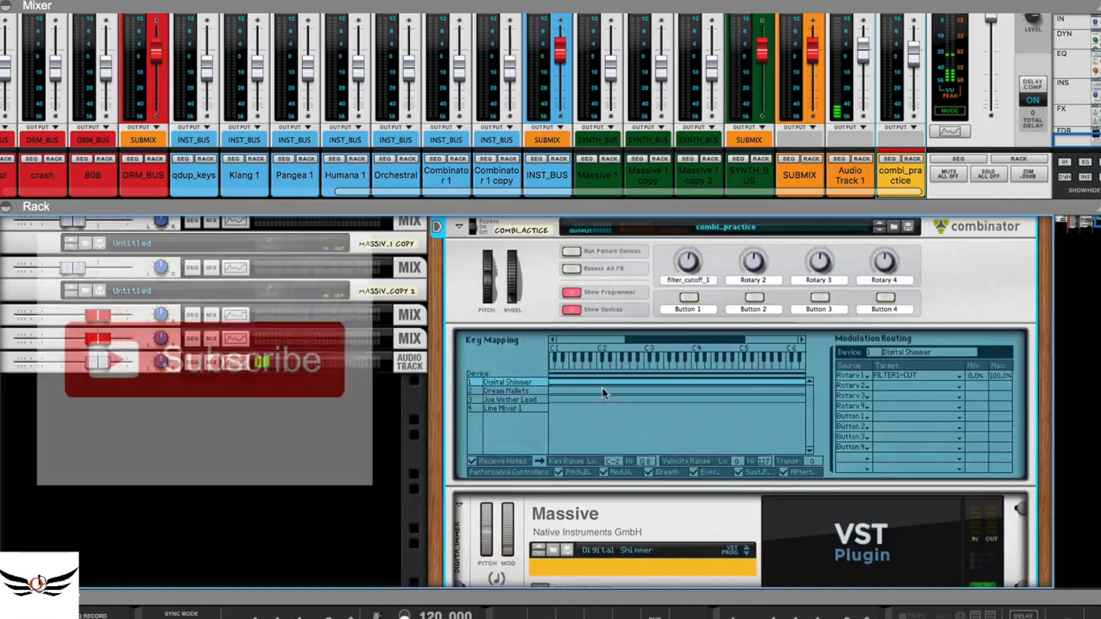
# Step: Review the device options available at the insertion space below Line Mixer 1 in the Combinator, without choosing any
pyautogui.scroll(-5, 738, 441)
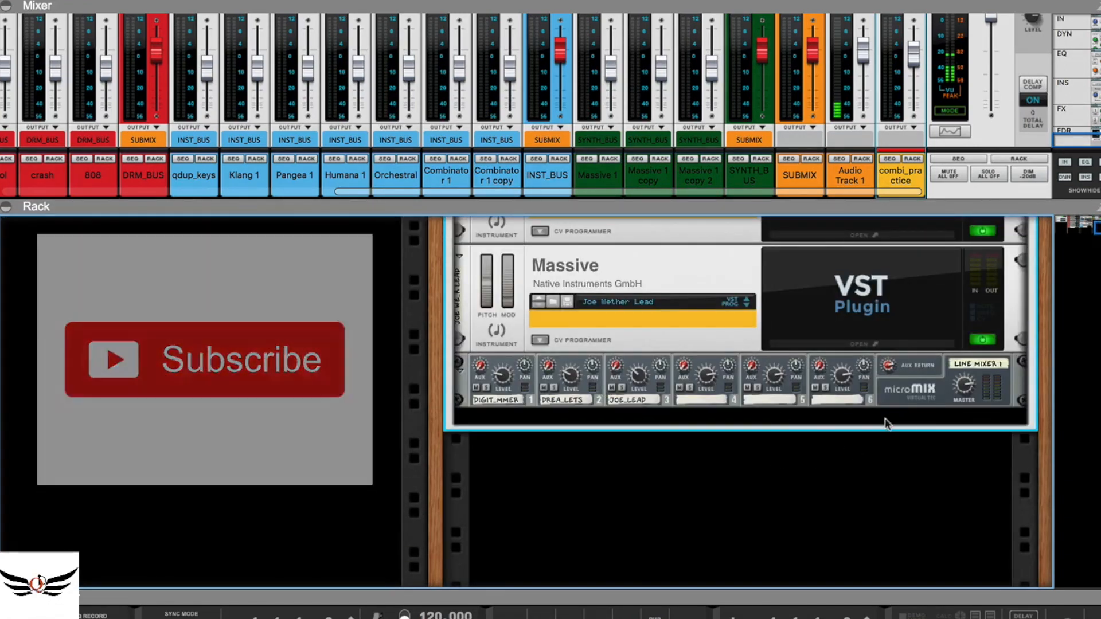
pyautogui.click(883, 419)
pyautogui.rightClick(884, 420)
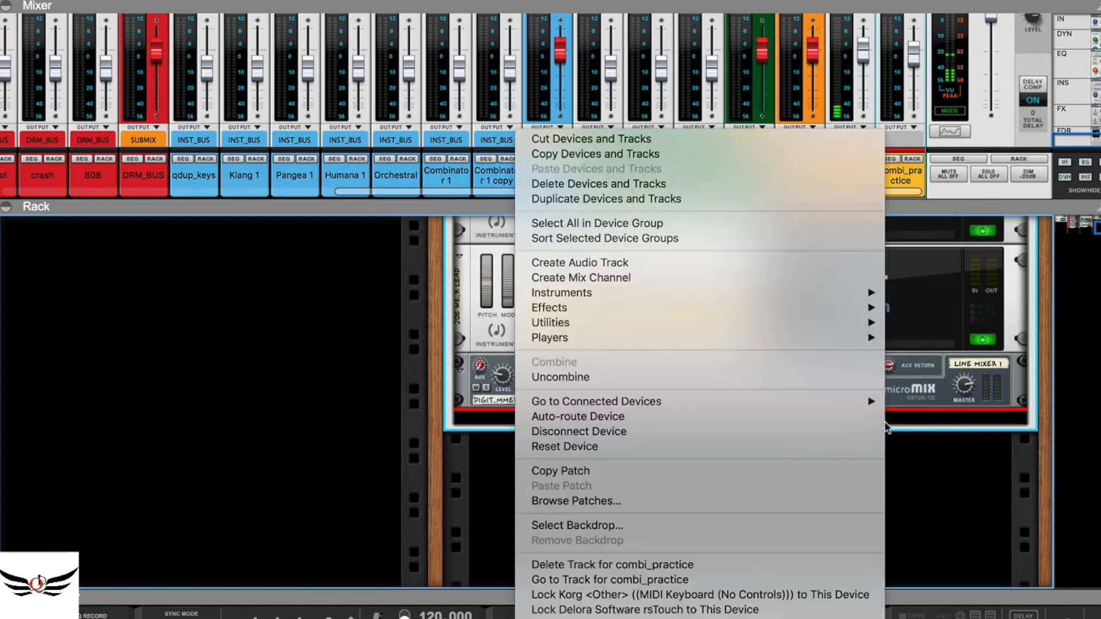
pyautogui.moveTo(702, 304)
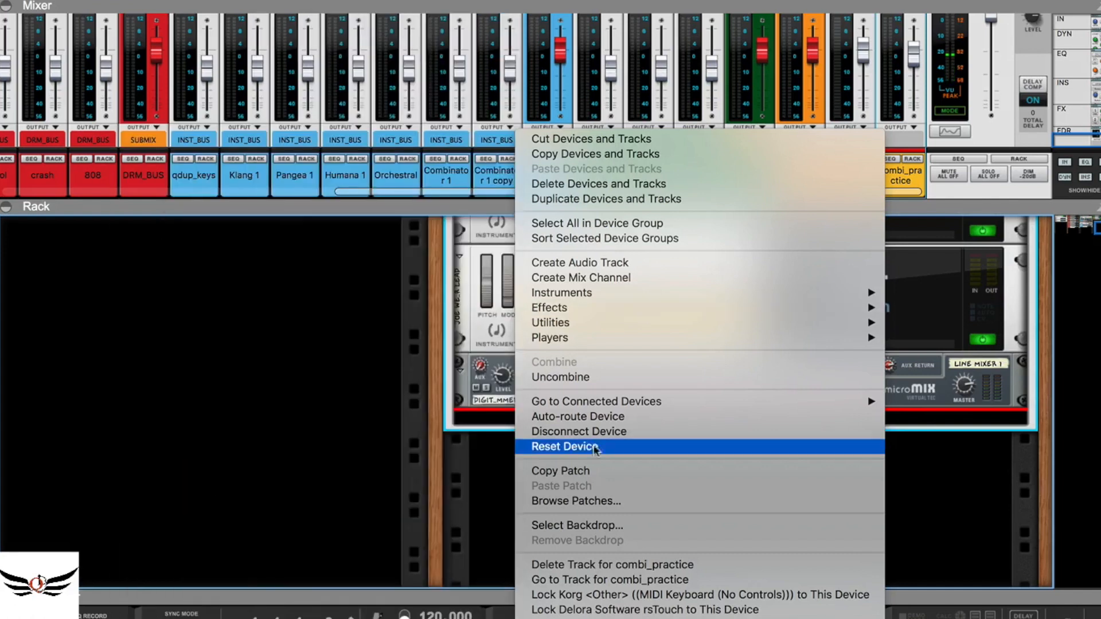
pyautogui.click(927, 382)
# Step: Hide the devices of the combi_practice Combinator and collapse its rack unit
pyautogui.scroll(10, 915, 386)
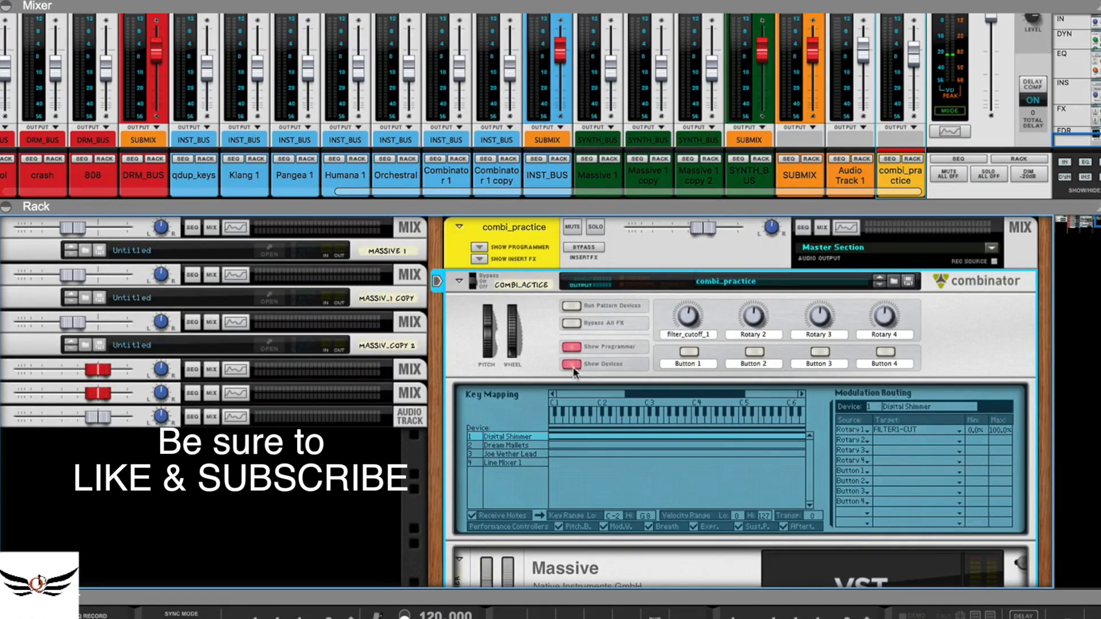
pyautogui.click(573, 367)
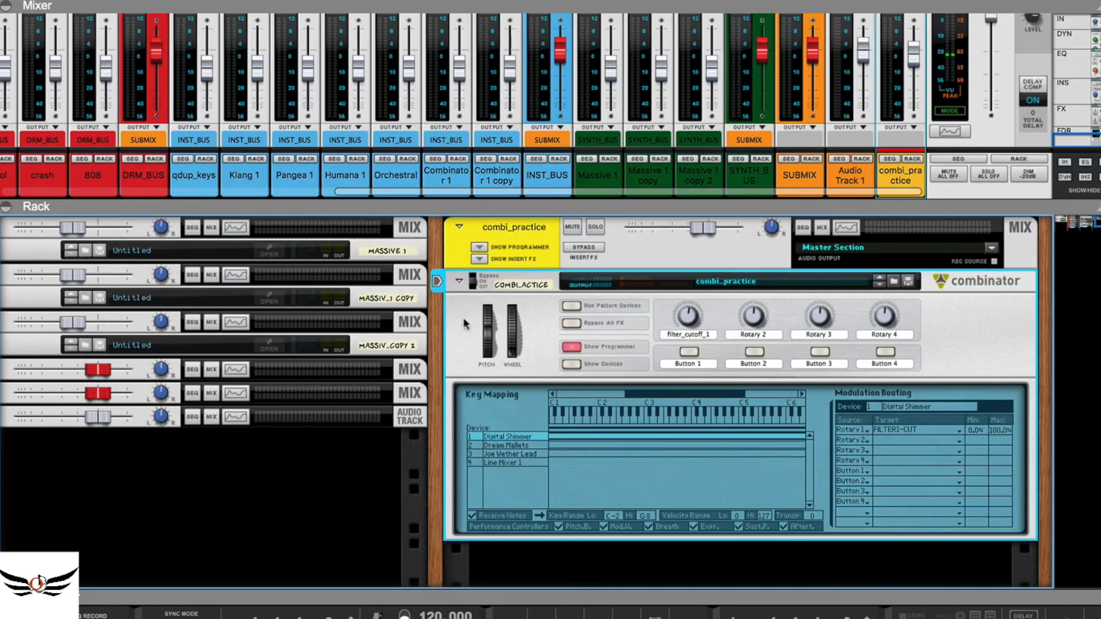
pyautogui.click(458, 283)
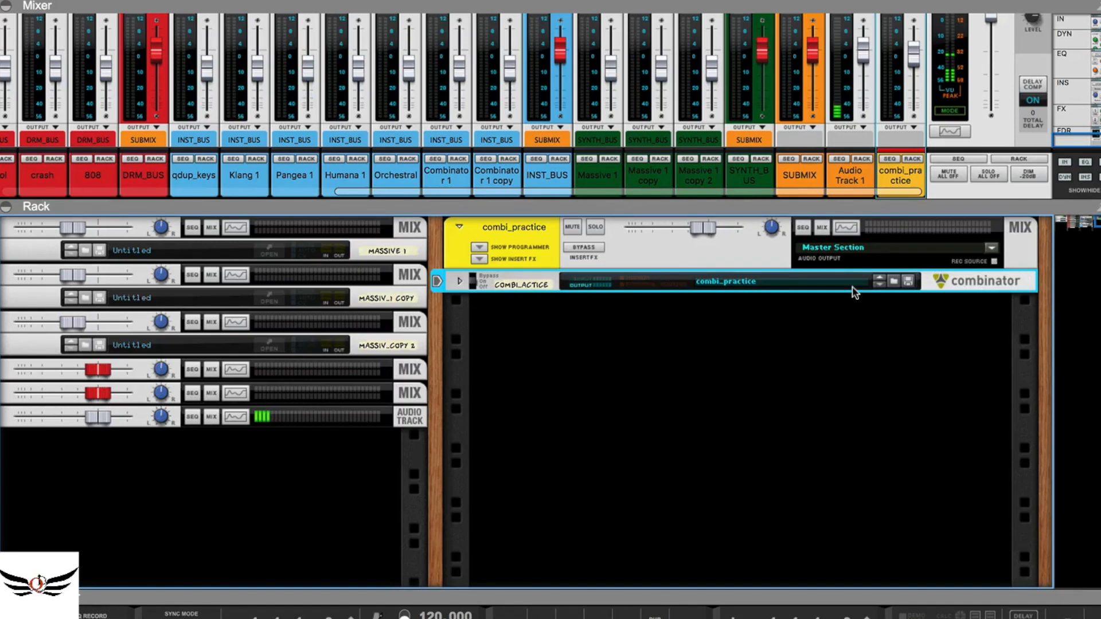
# Step: Expand the combi_practice Combinator with its devices shown and examine the Programmer, the three Massive devices and Line Mixer 1
pyautogui.click(459, 281)
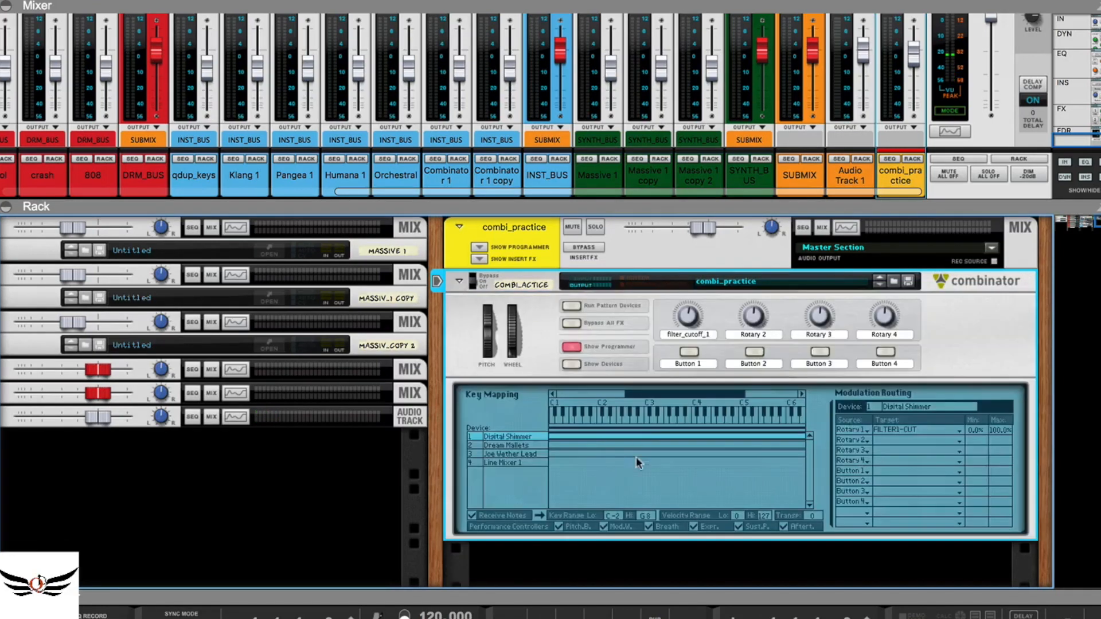
pyautogui.click(571, 364)
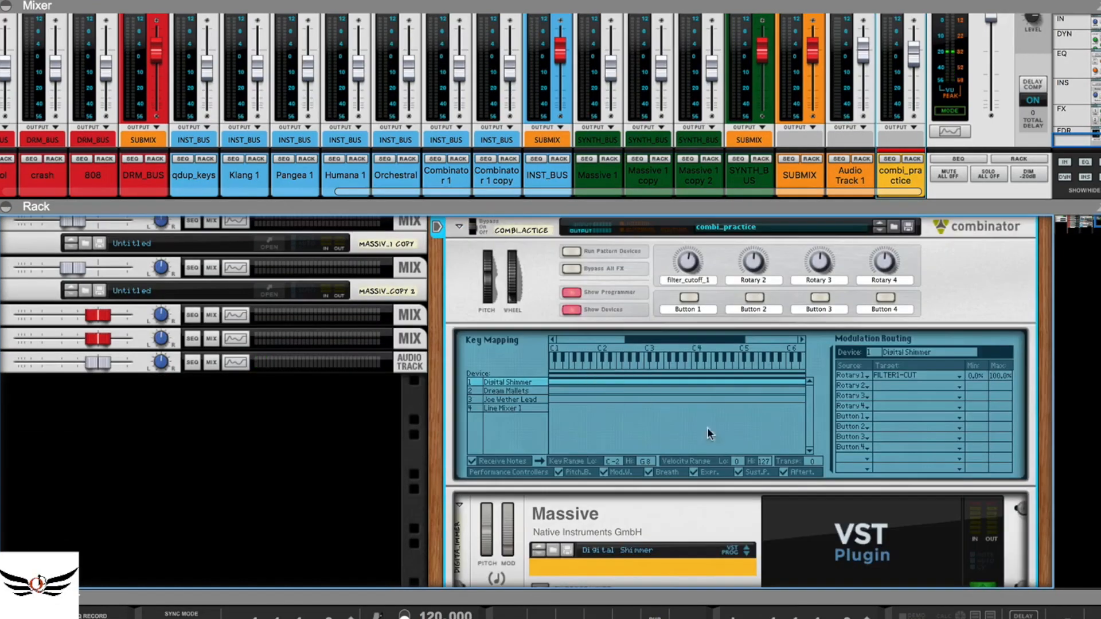
pyautogui.scroll(-10, 712, 439)
pyautogui.scroll(5, 701, 434)
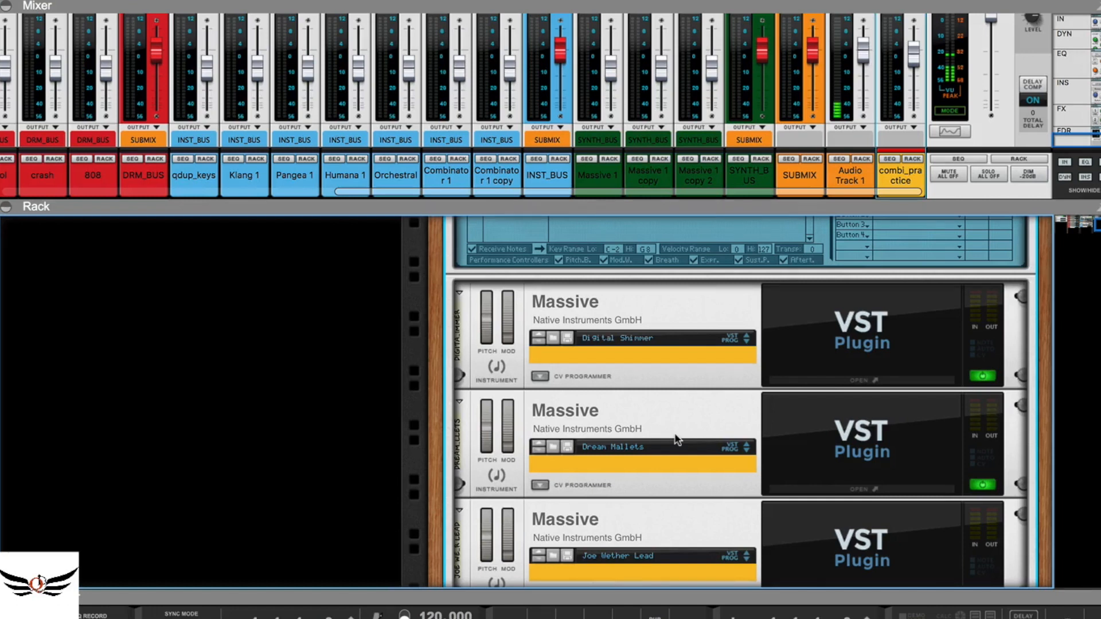
pyautogui.scroll(1, 686, 423)
pyautogui.scroll(-3, 686, 423)
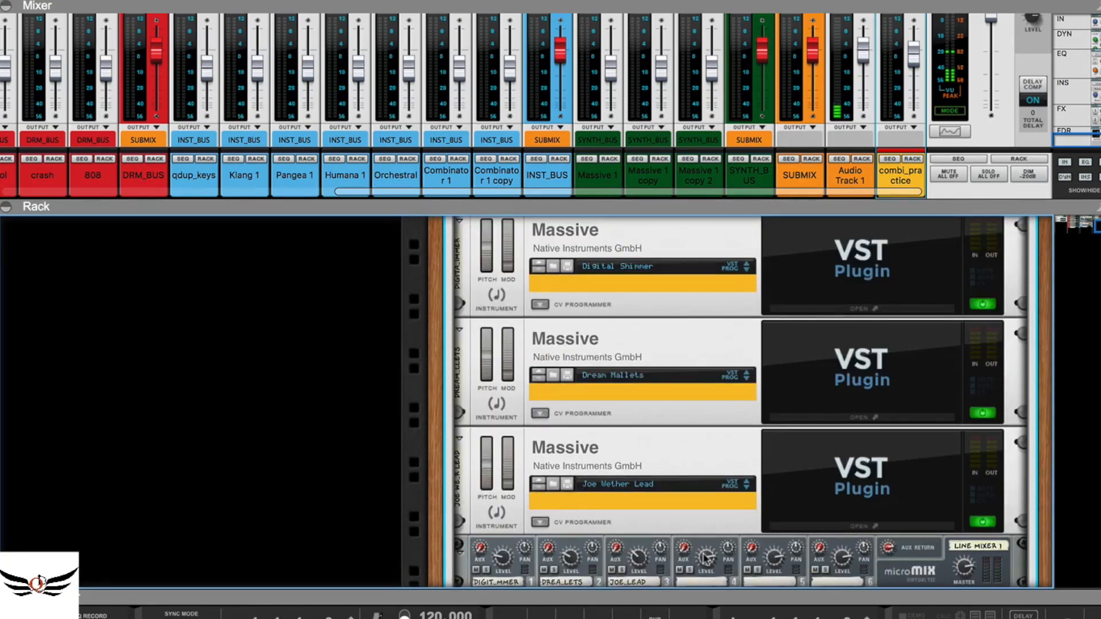
pyautogui.moveTo(705, 556)
pyautogui.scroll(-3, 846, 534)
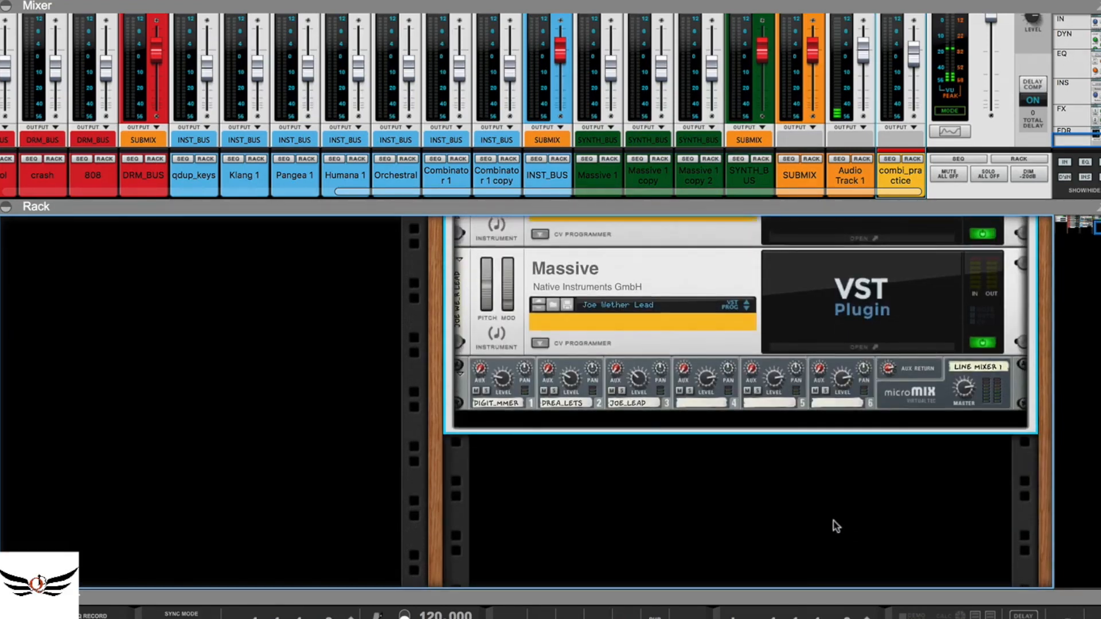
pyautogui.scroll(3, 826, 524)
pyautogui.scroll(5, 823, 523)
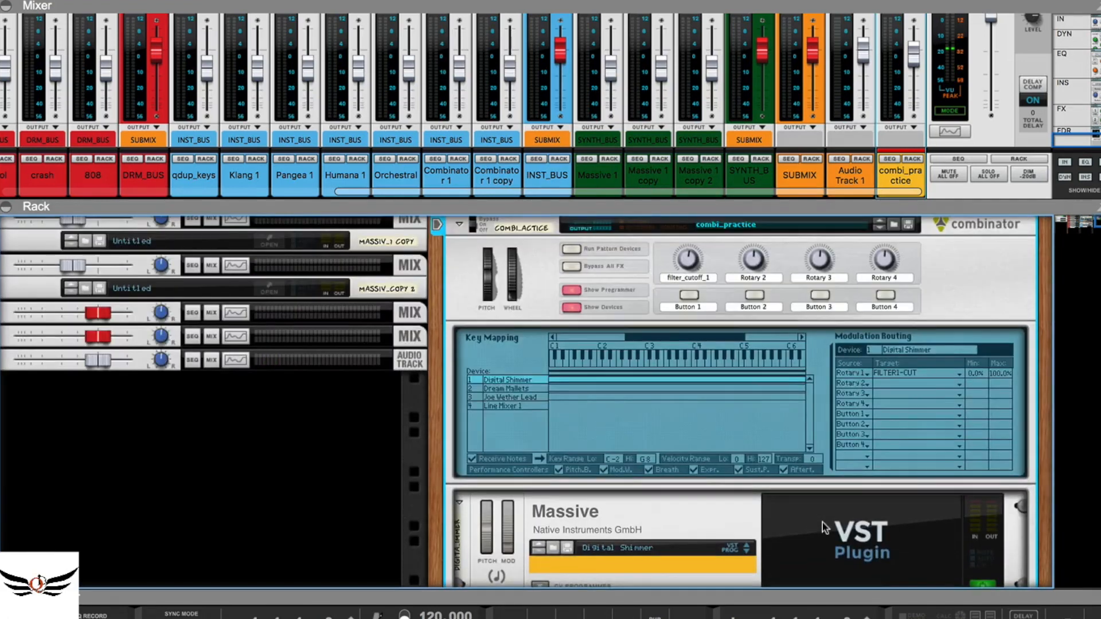
pyautogui.scroll(1, 823, 522)
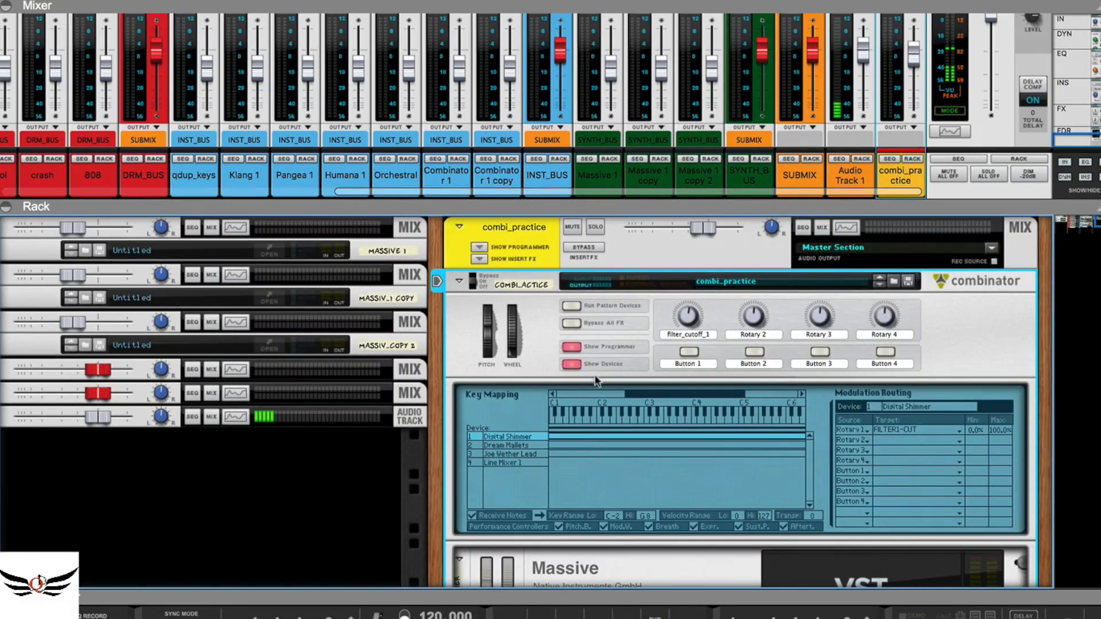
# Step: Hide the combi_practice Combinator's internal devices again and fold the Combinator in the rack
pyautogui.click(572, 364)
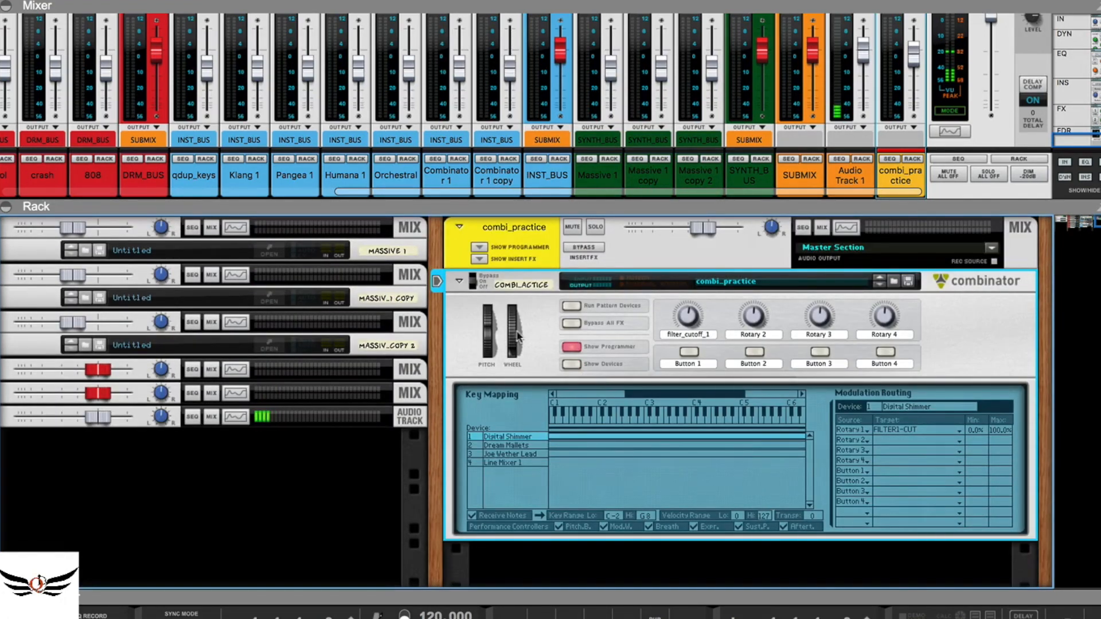
pyautogui.click(459, 281)
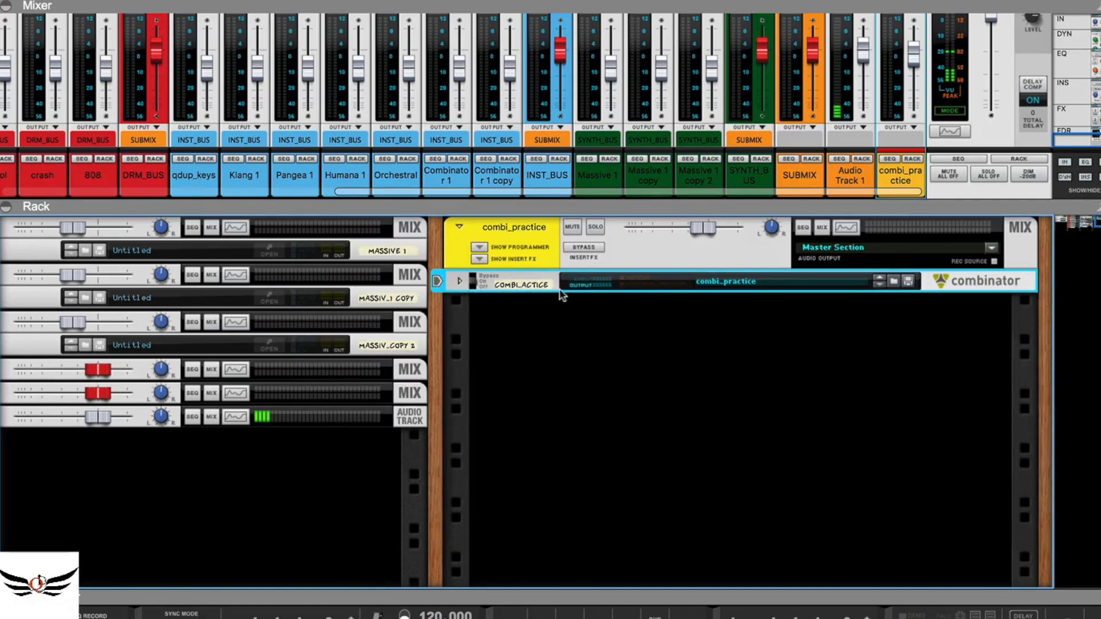